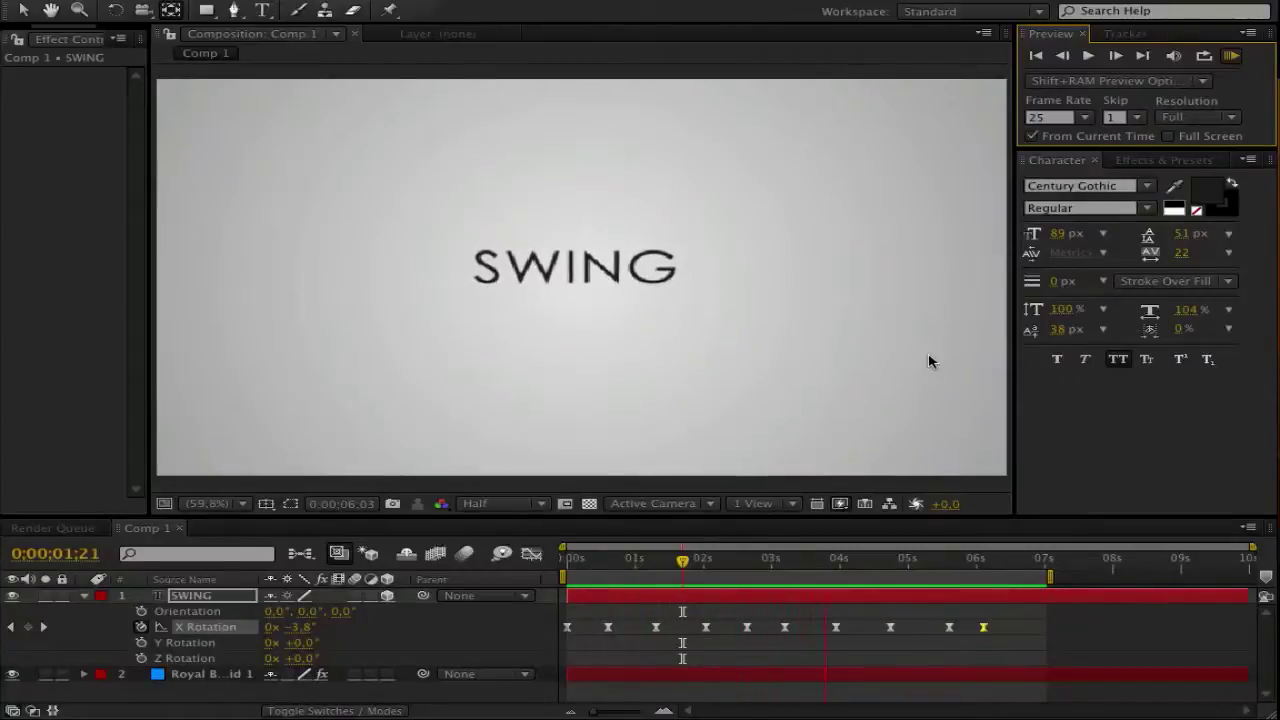
Stop the preview and delete the SWING text layer, keeping only the Ramp background
{"action": "left_click", "coordinate": [950, 558]}
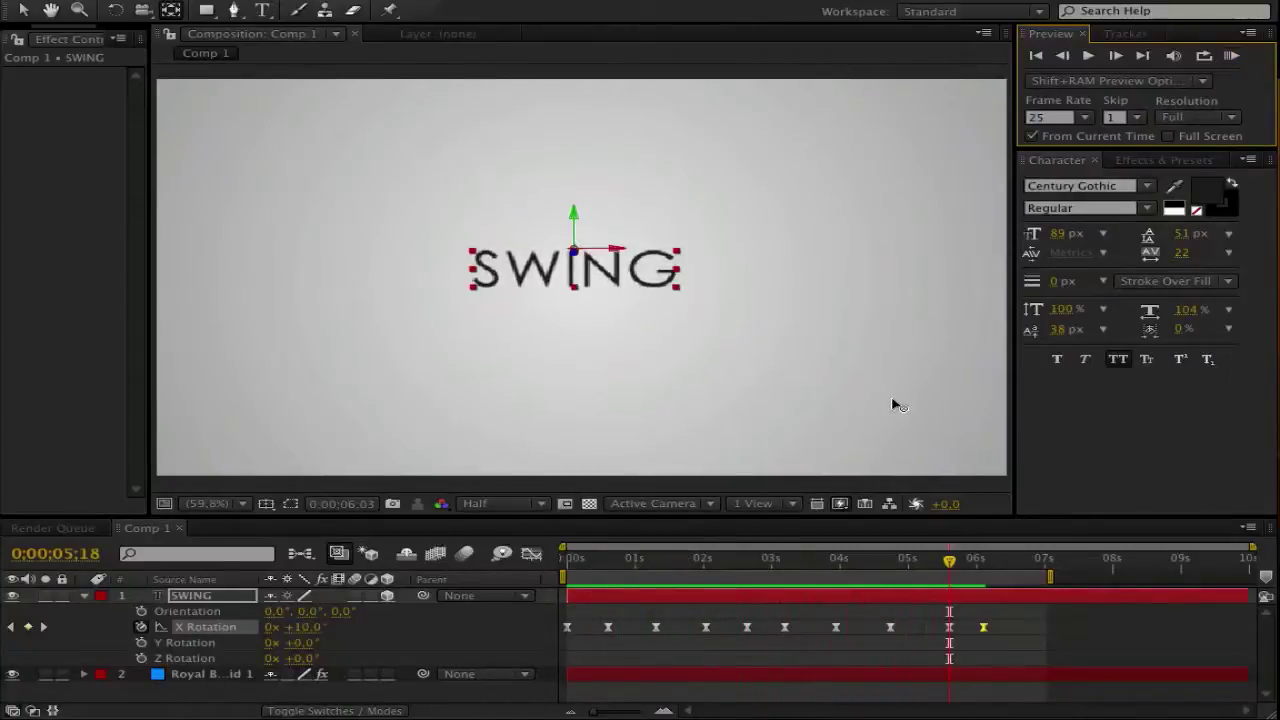
{"action": "left_click", "coordinate": [1106, 443]}
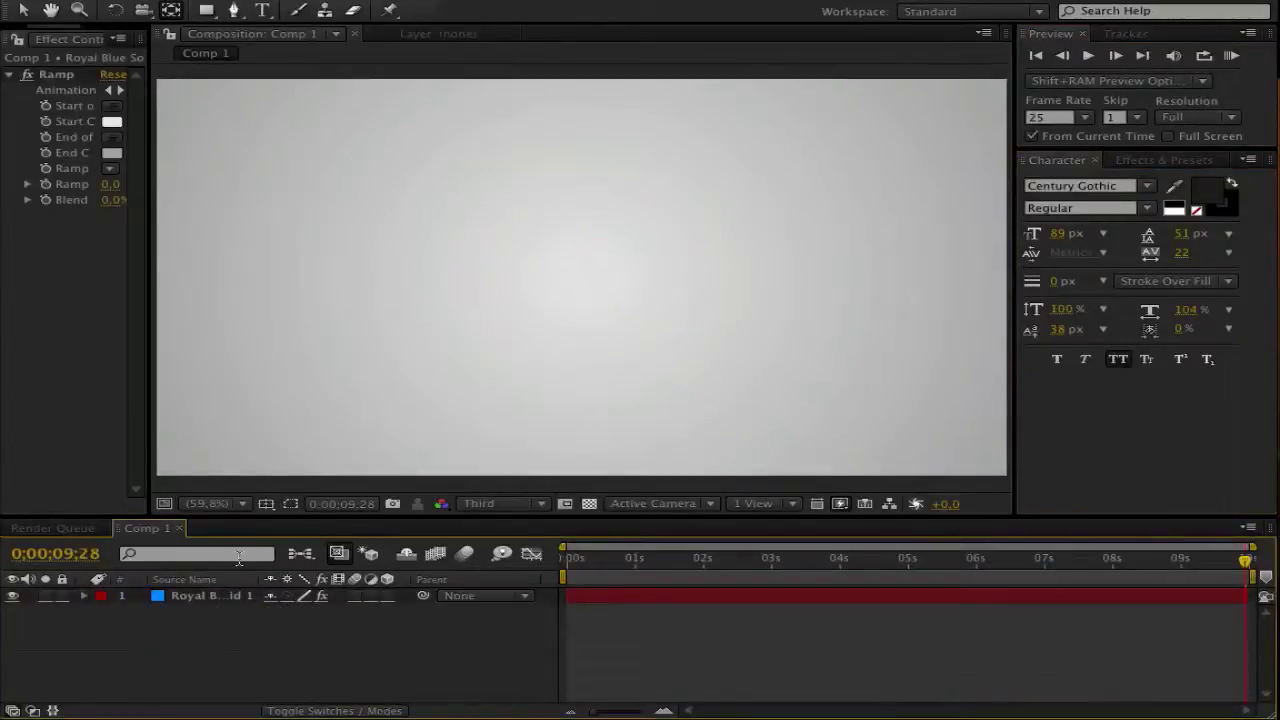
Add a centred SWING text layer in Century Gothic 89 px over the gradient
{"action": "left_click", "coordinate": [262, 12]}
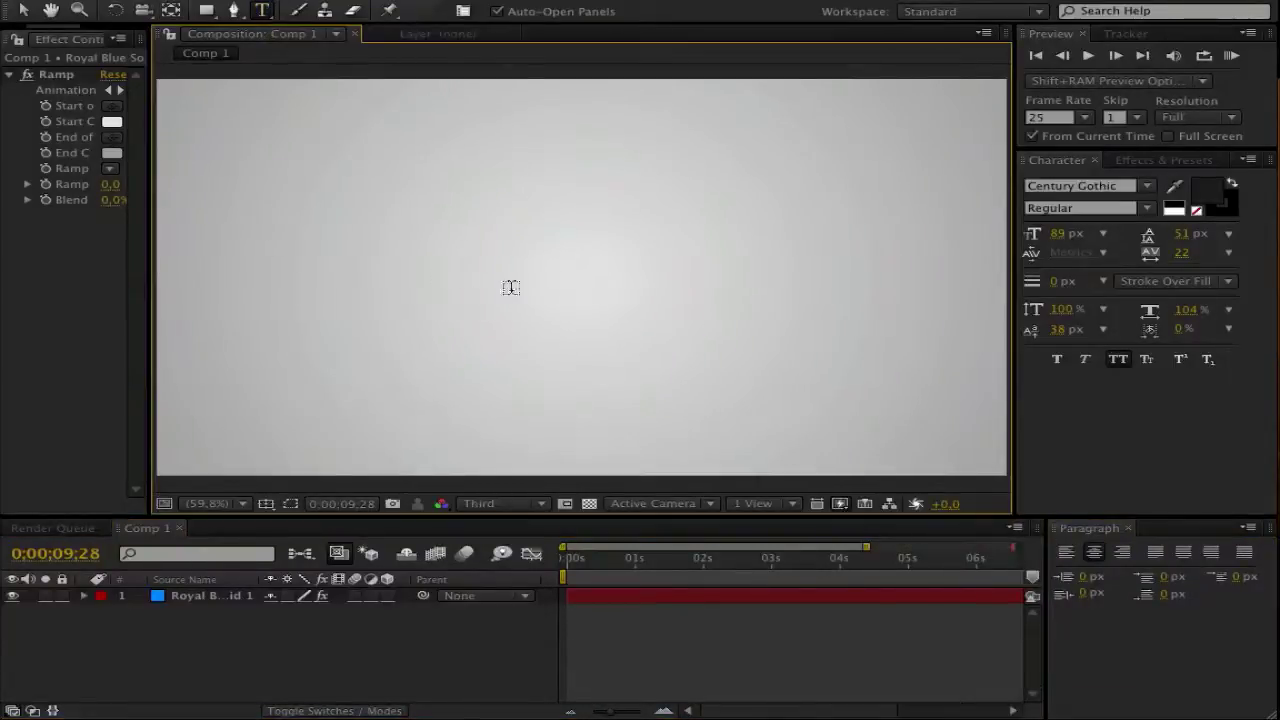
{"action": "key", "text": "ctrl+alt+shift+t"}
{"action": "type", "text": "SWING"}
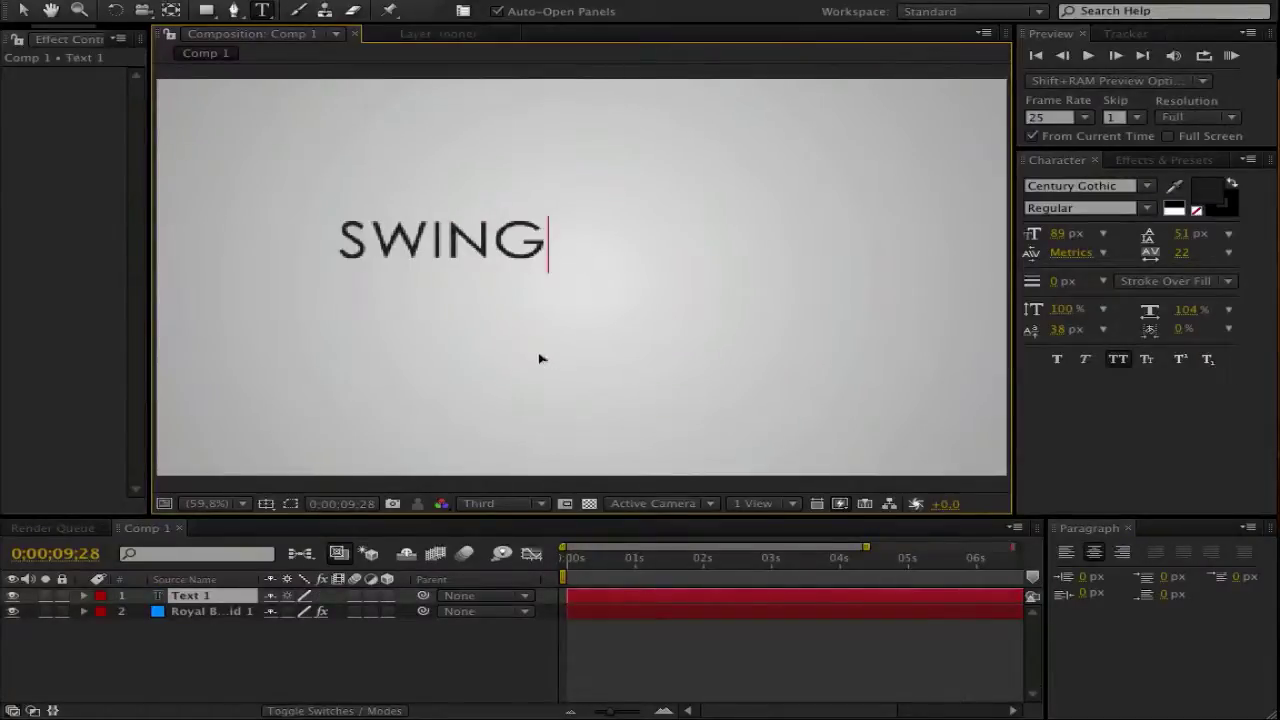
{"action": "key", "text": "KP_Enter"}
{"action": "key", "text": "ctrl+Home"}
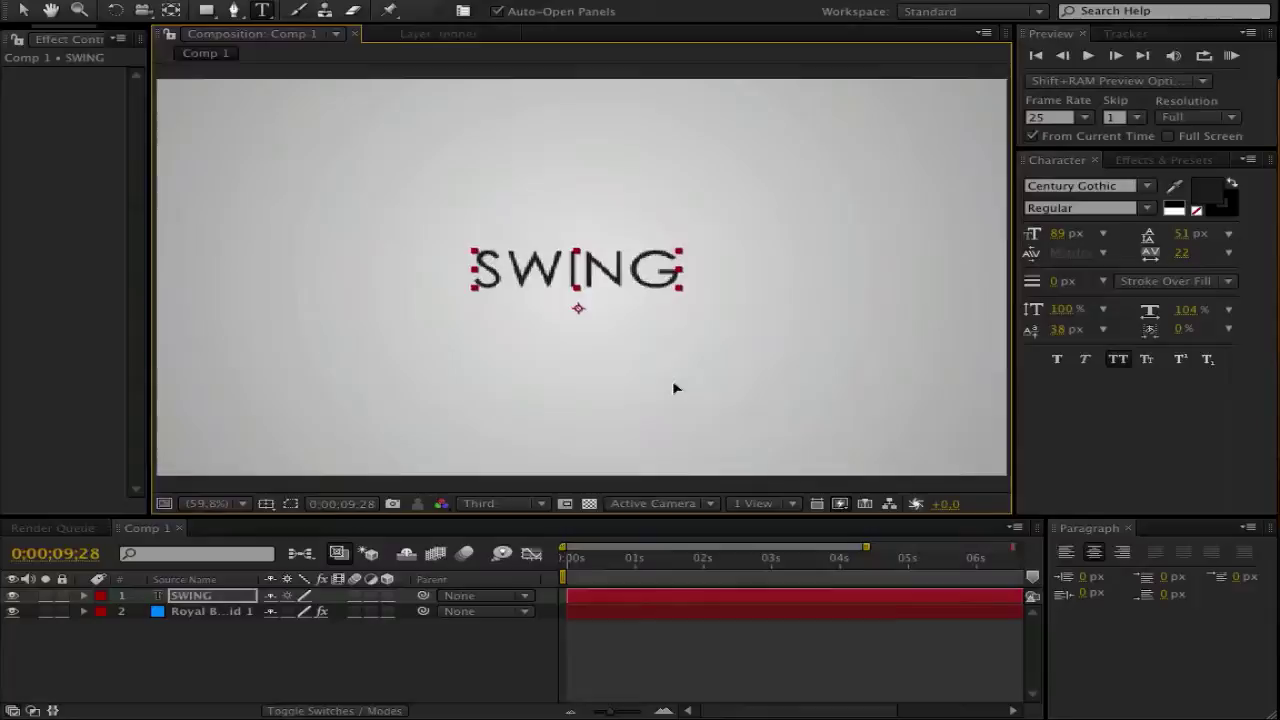
{"action": "key", "text": "ctrl+z"}
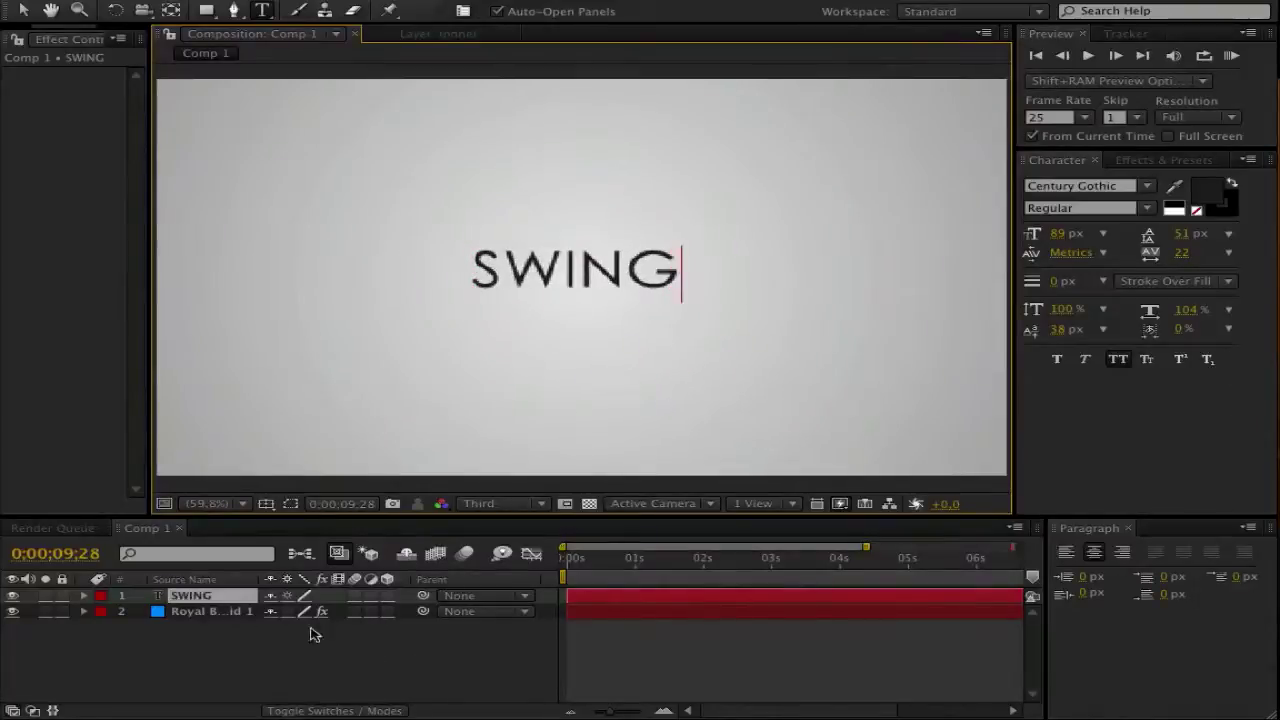
Make SWING a 3D layer and tilt it back on X Rotation to about -56°
{"action": "left_click", "coordinate": [388, 596]}
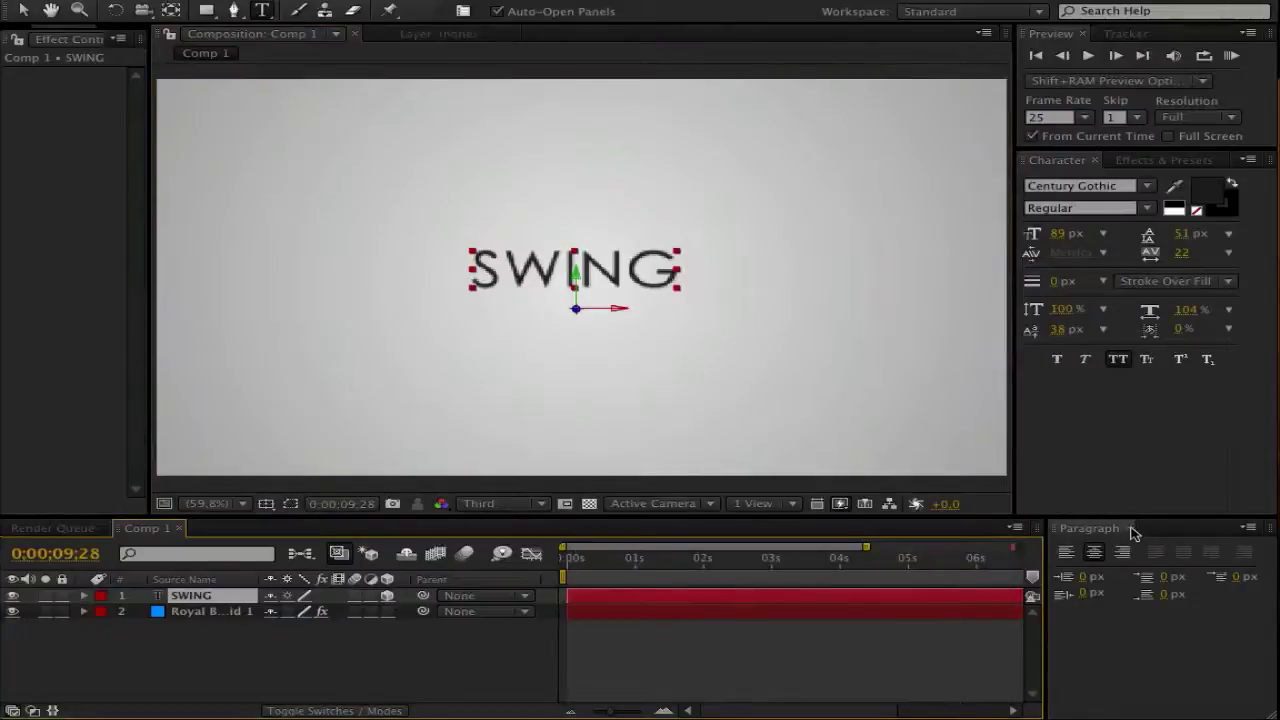
{"action": "left_click", "coordinate": [1132, 528]}
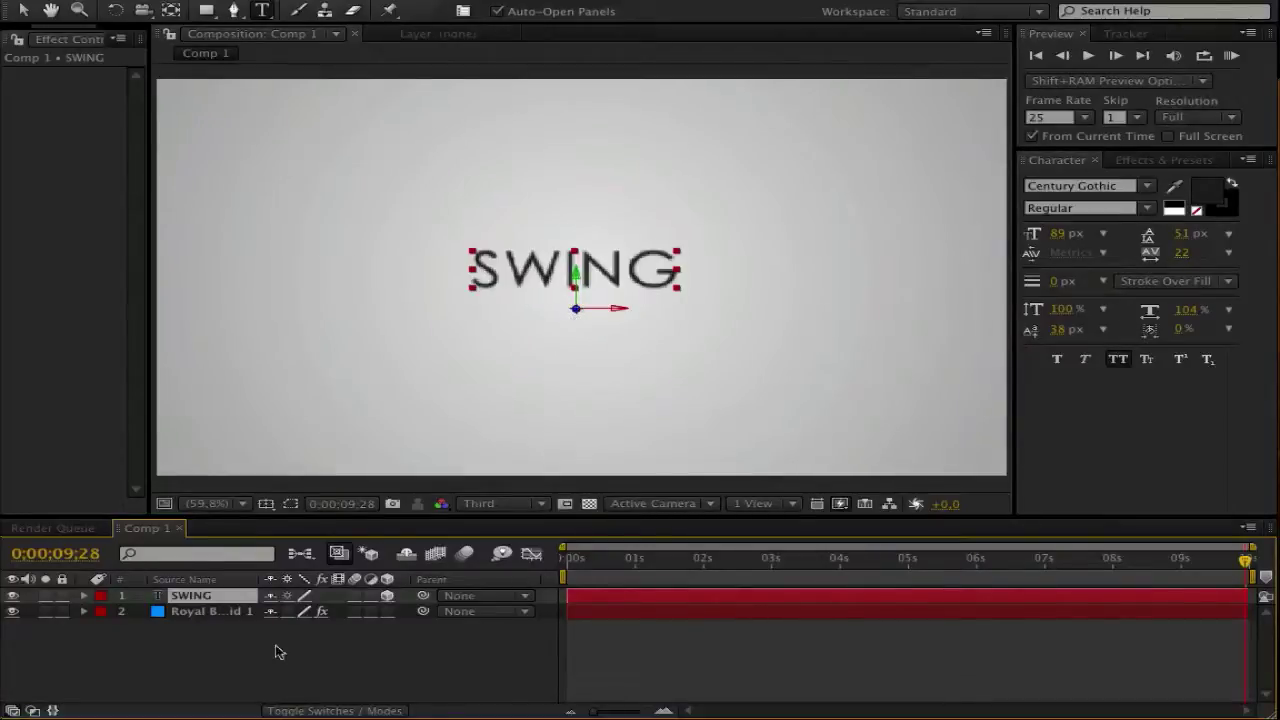
{"action": "key", "text": "r"}
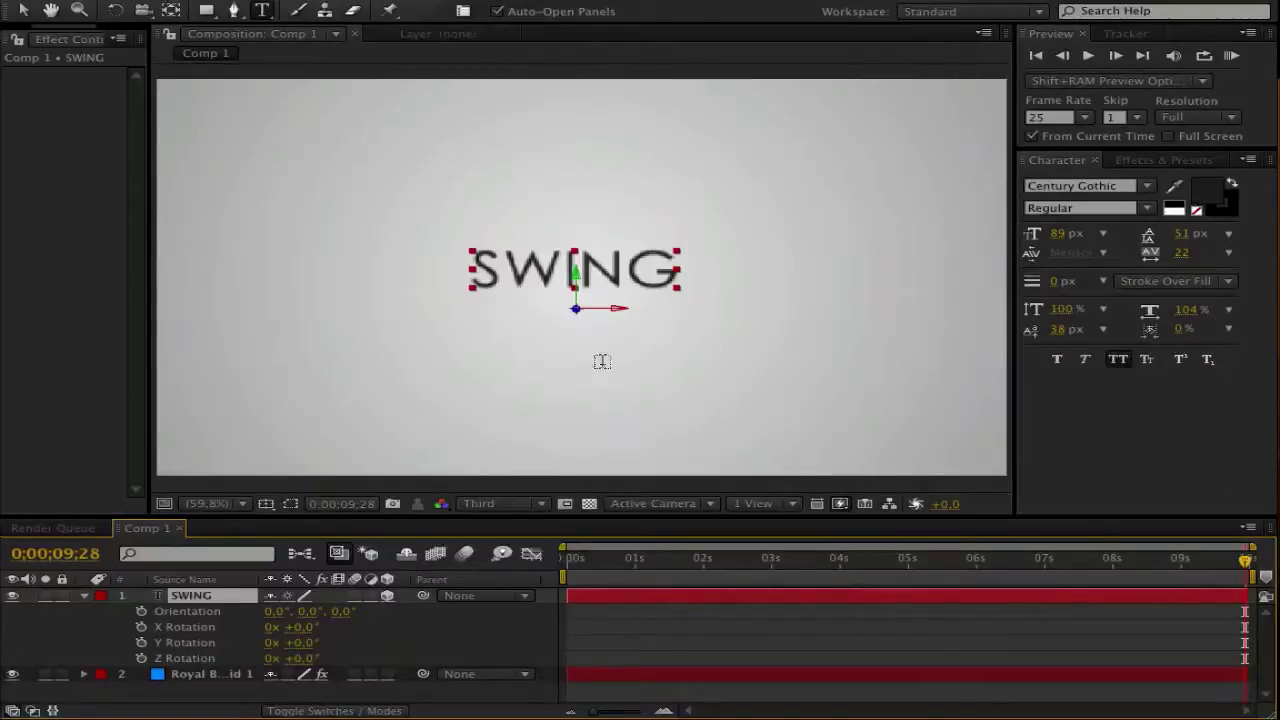
{"action": "left_click_drag", "start_coordinate": [300, 627], "coordinate": [228, 625]}
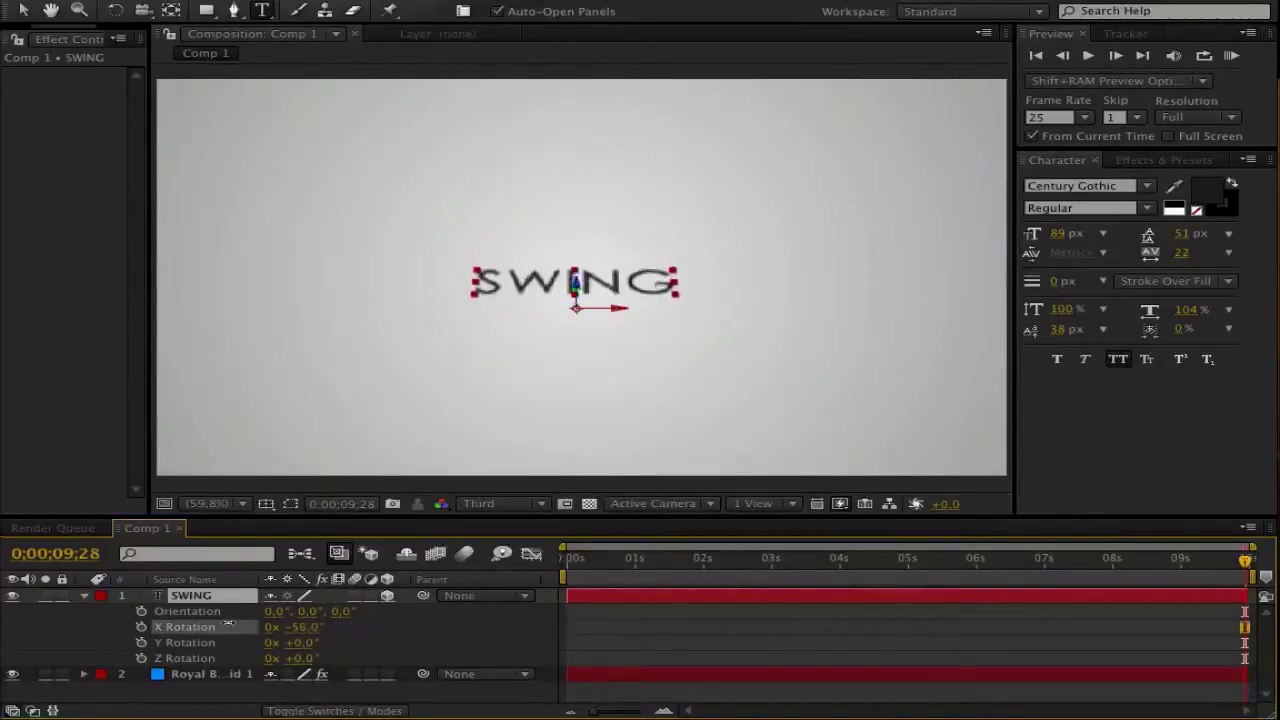
Reset SWING's X Rotation to 0°
{"action": "left_click", "coordinate": [297, 627]}
{"action": "type", "text": "0"}
{"action": "key", "text": "Return"}
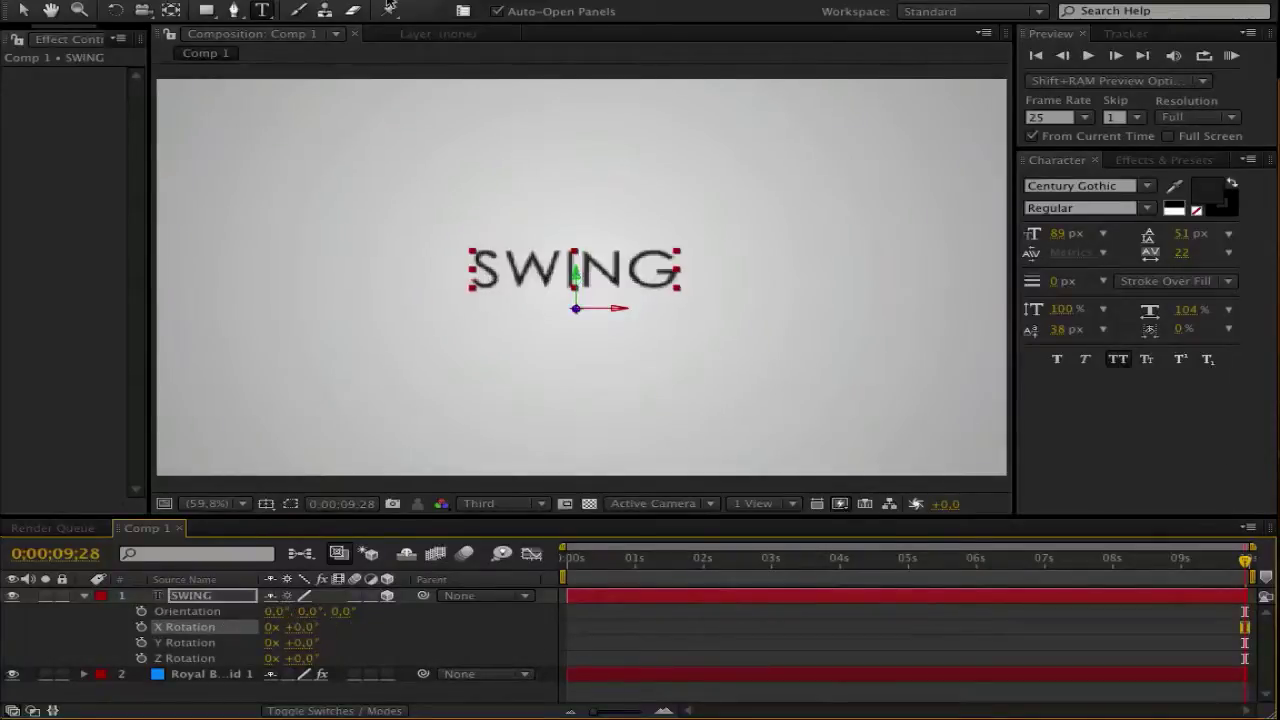
Raise SWING's anchor point to the top edge of the letters, undoing a test rotation
{"action": "left_click", "coordinate": [171, 12]}
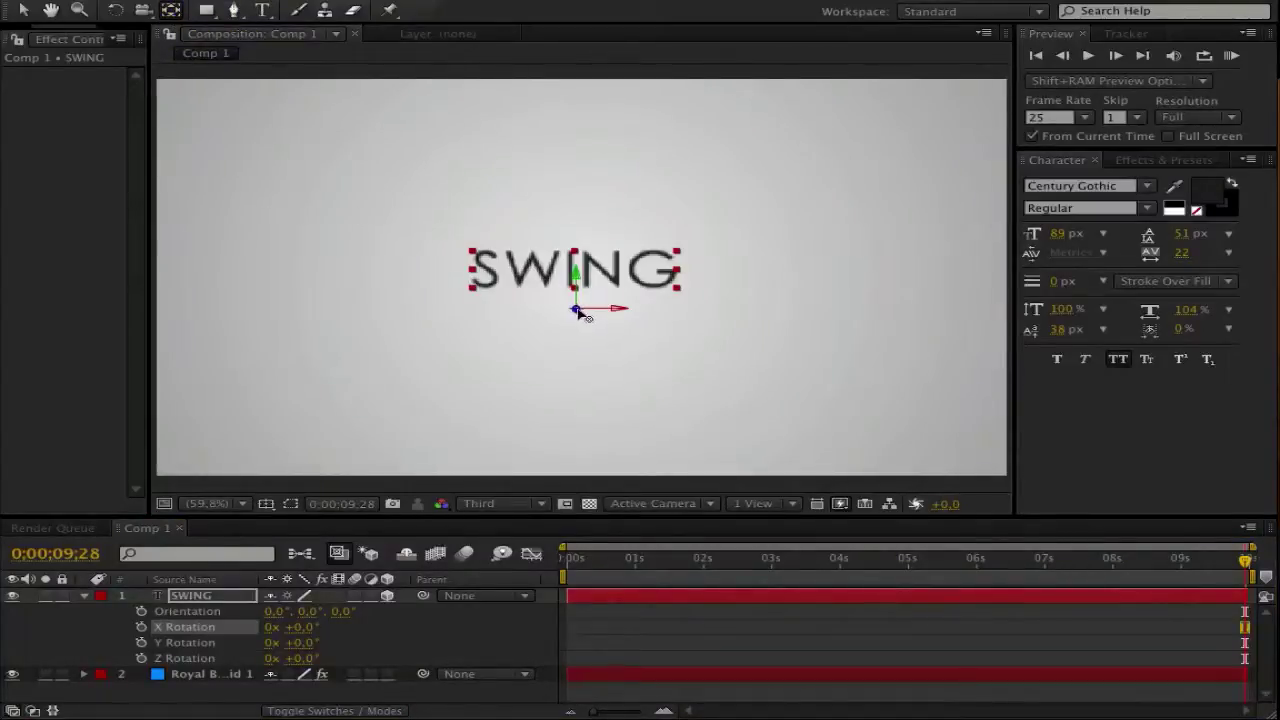
{"action": "left_click_drag", "start_coordinate": [580, 313], "coordinate": [583, 257]}
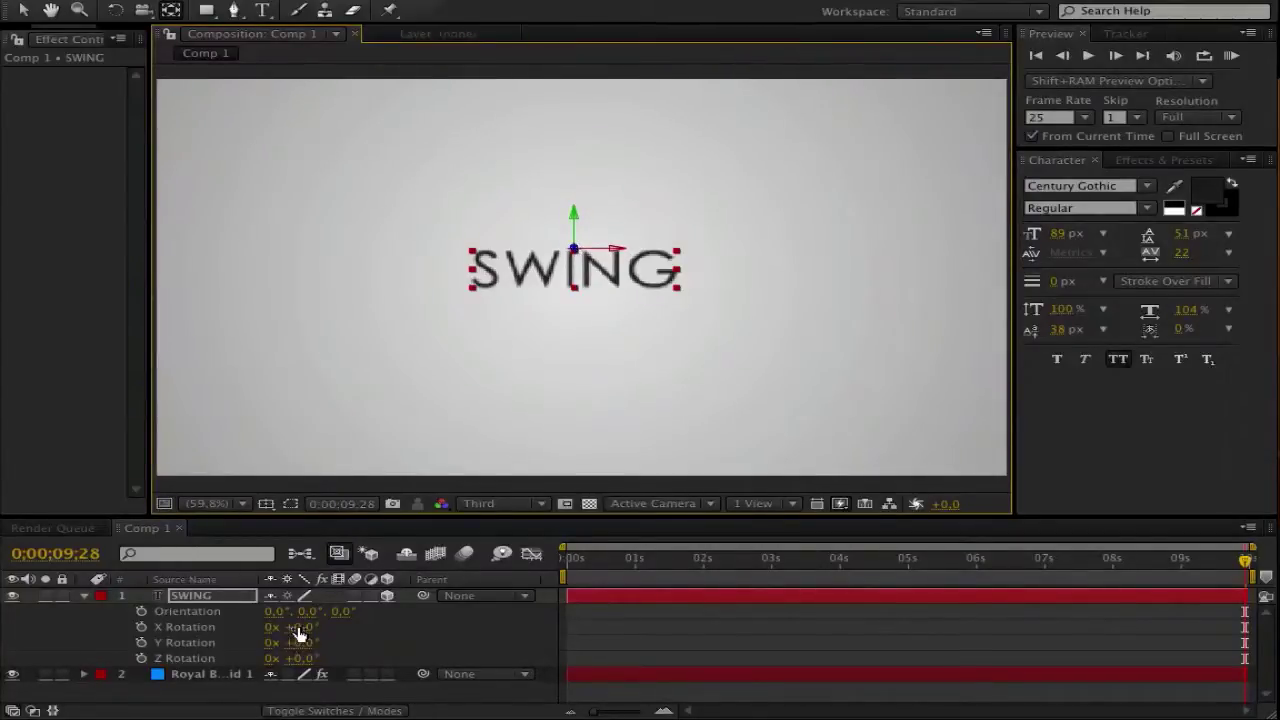
{"action": "mouse_move", "coordinate": [298, 633]}
{"action": "left_mouse_down"}
{"action": "mouse_move", "coordinate": [330, 634]}
{"action": "mouse_move", "coordinate": [300, 634]}
{"action": "left_mouse_up"}
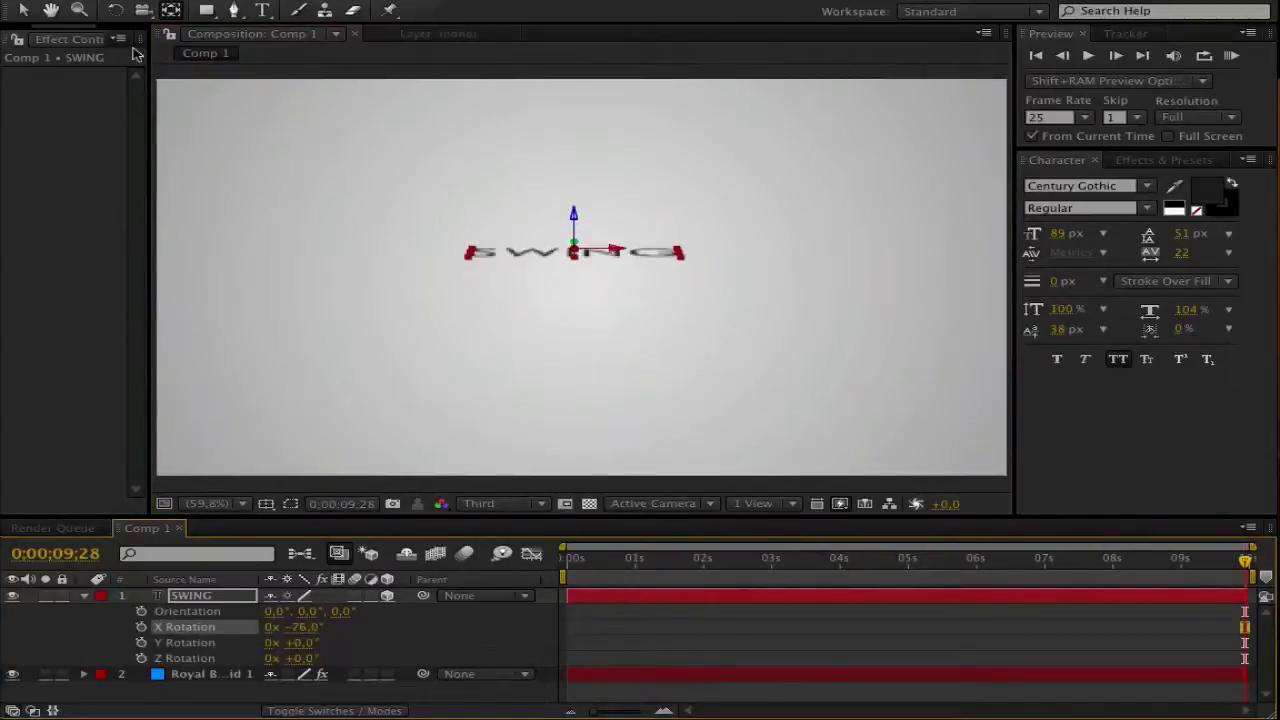
{"action": "left_click", "coordinate": [240, 2]}
Start X Rotation keyframes at 0 s with a value of 90°
{"action": "left_click", "coordinate": [260, 6]}
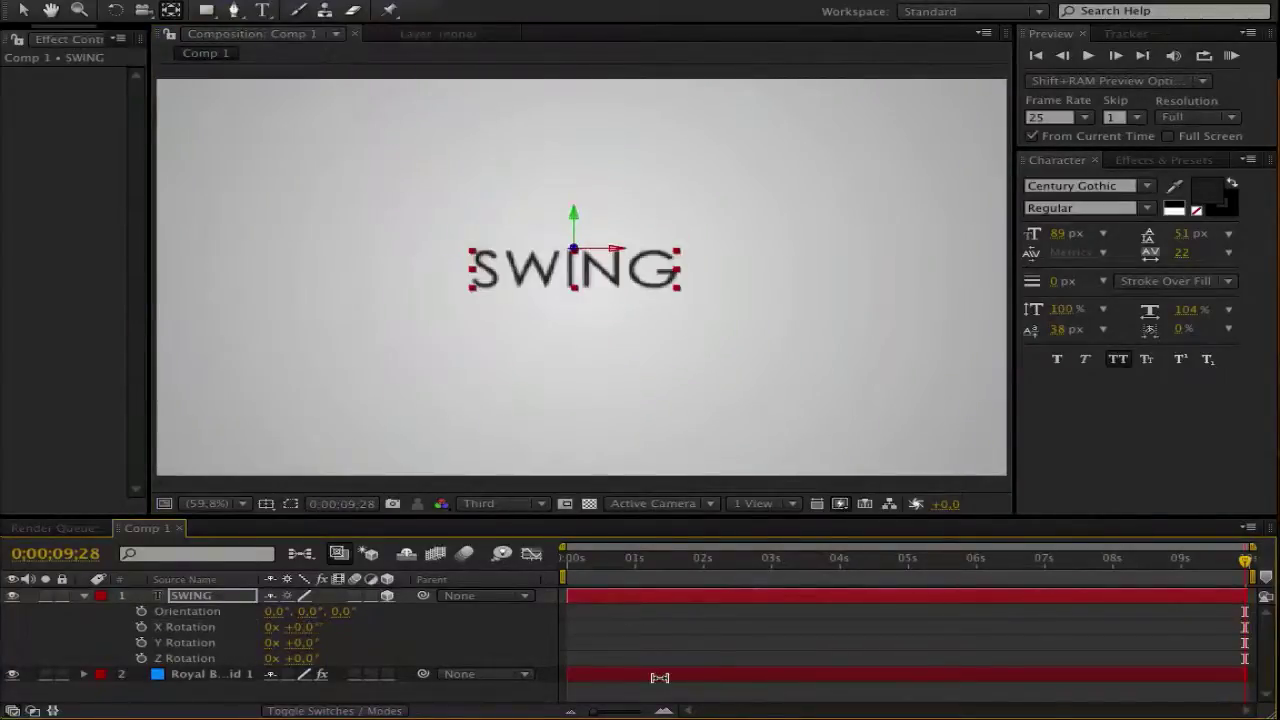
{"action": "left_click", "coordinate": [573, 573]}
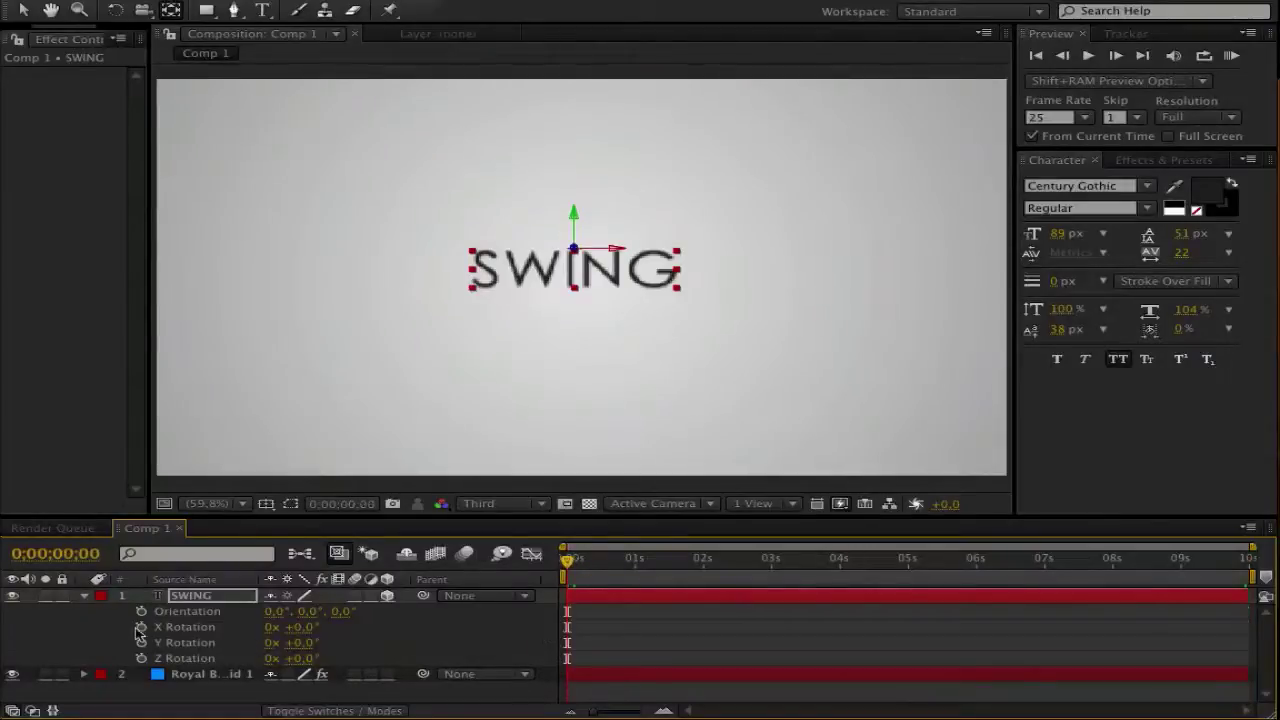
{"action": "left_click", "coordinate": [141, 627]}
{"action": "left_click", "coordinate": [303, 627]}
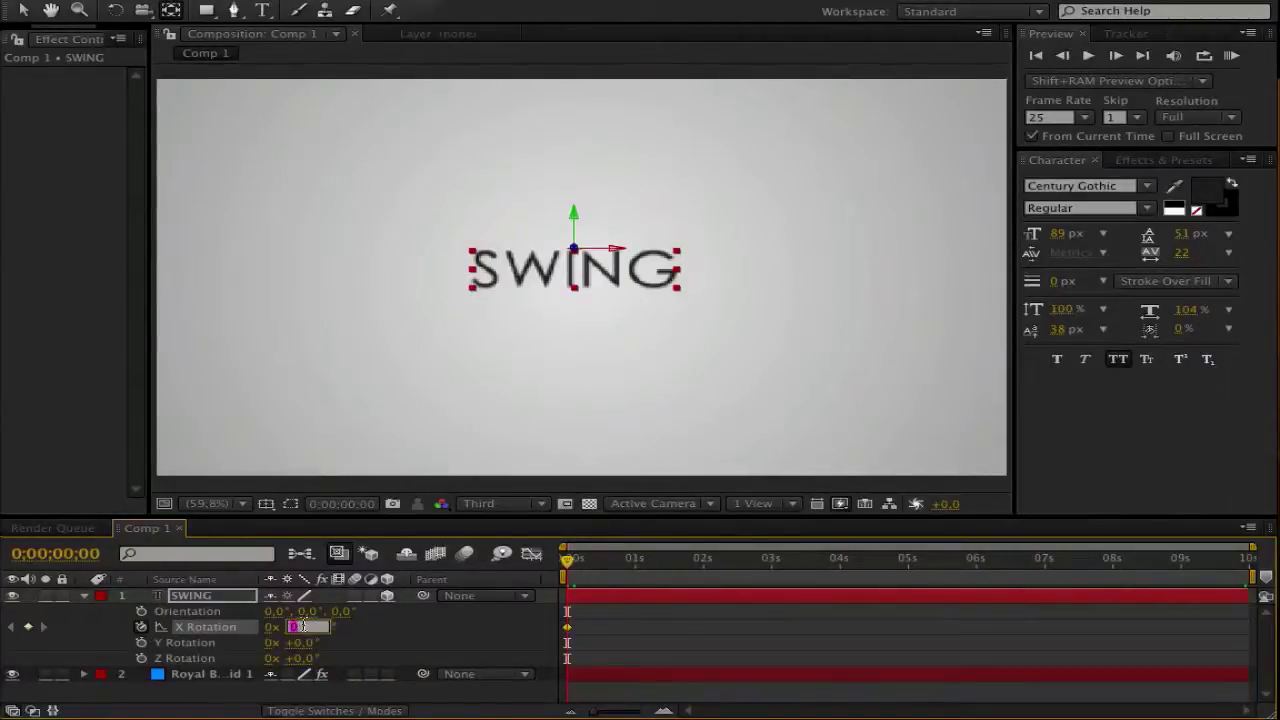
{"action": "type", "text": "90"}
{"action": "key", "text": "Return"}
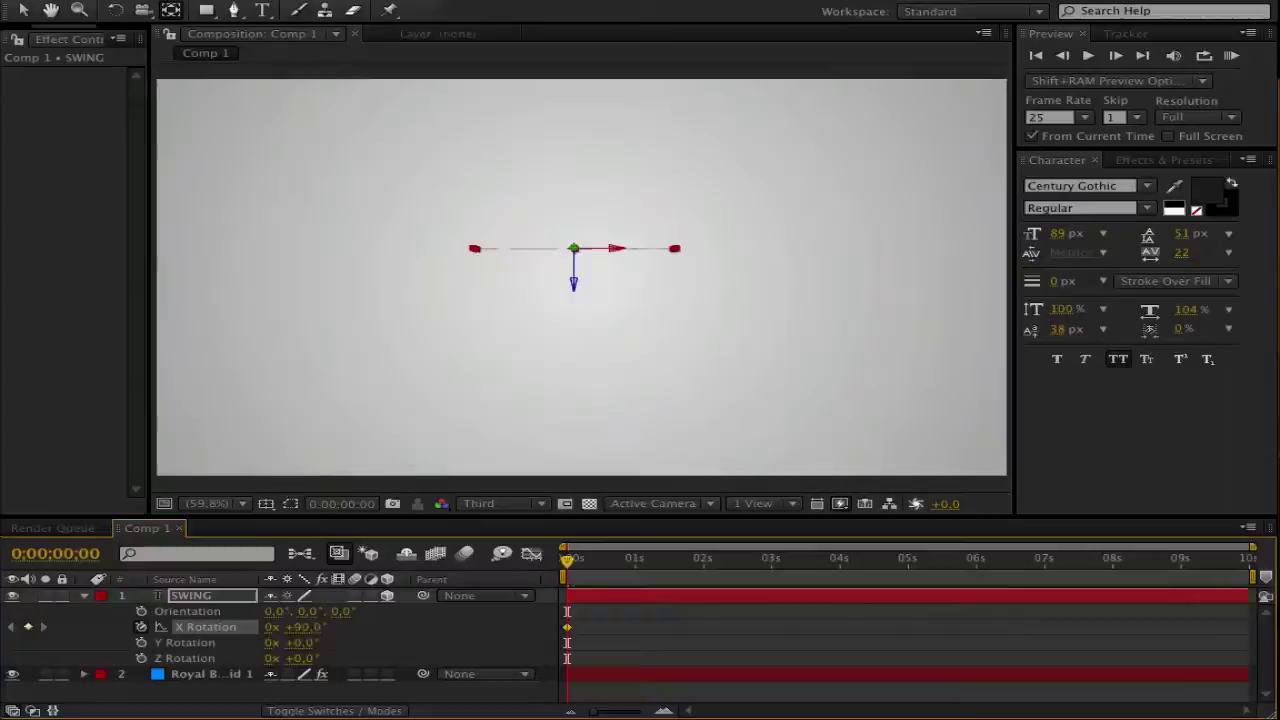
Key X Rotation at -80° at the 1-second mark
{"action": "left_click", "coordinate": [637, 571]}
{"action": "left_click", "coordinate": [634, 570]}
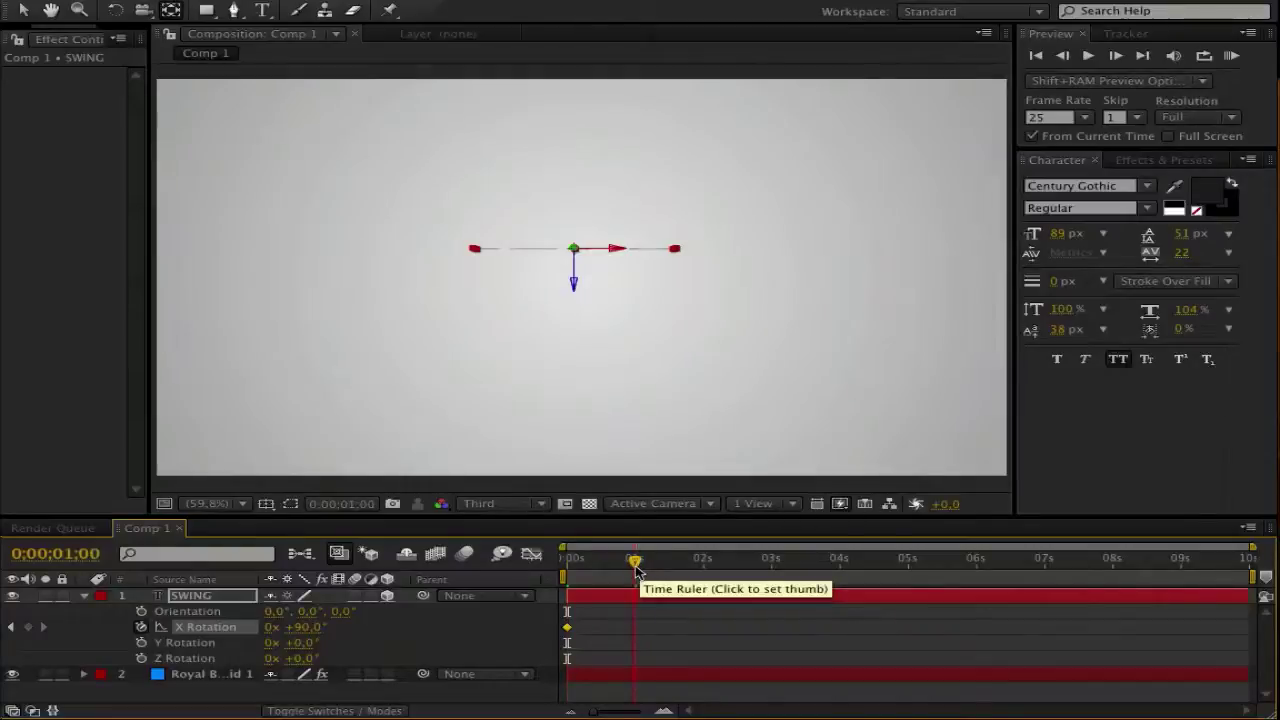
{"action": "left_click", "coordinate": [305, 627]}
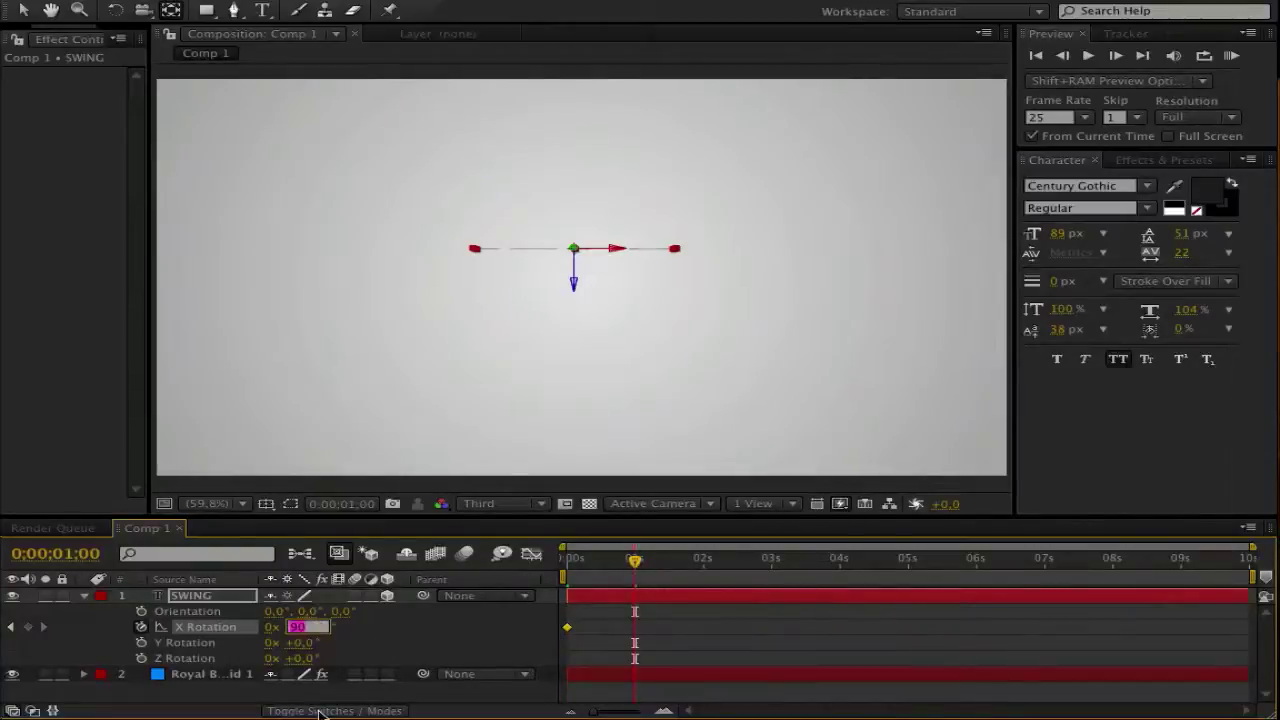
{"action": "key", "text": "BackSpace"}
{"action": "key", "text": "Return"}
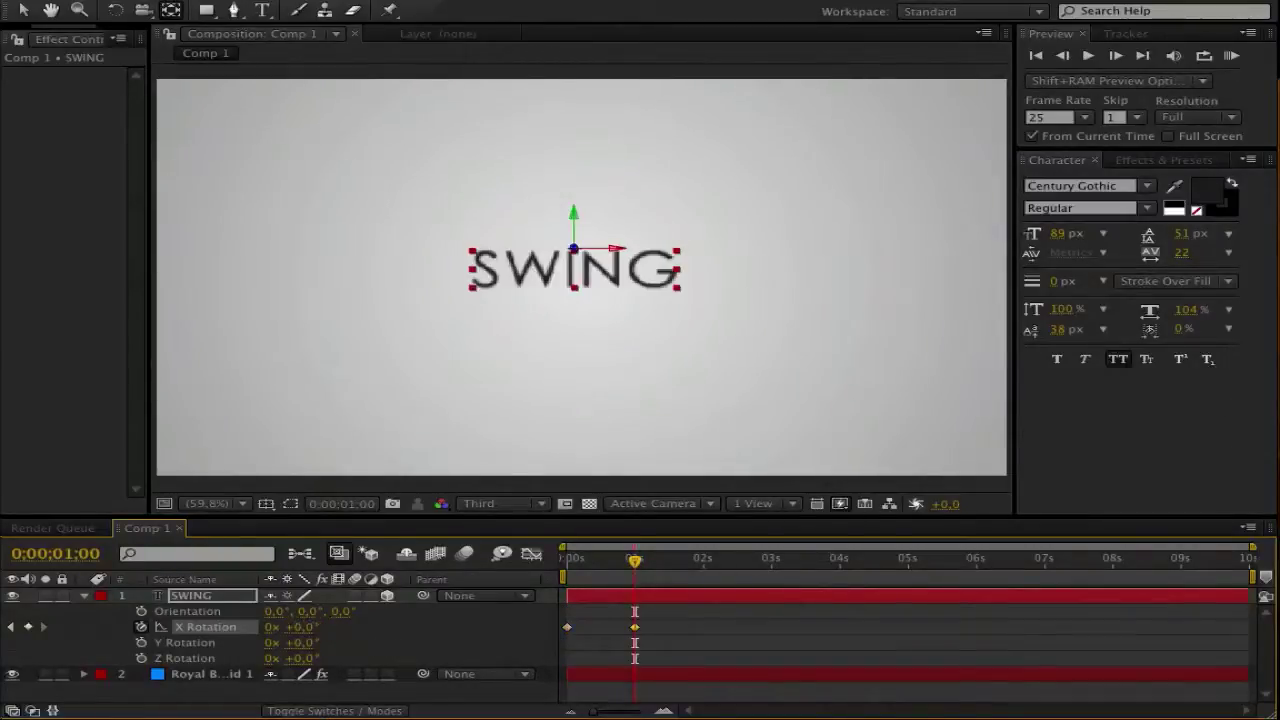
{"action": "left_click", "coordinate": [305, 627]}
{"action": "type", "text": "-80"}
{"action": "key", "text": "Return"}
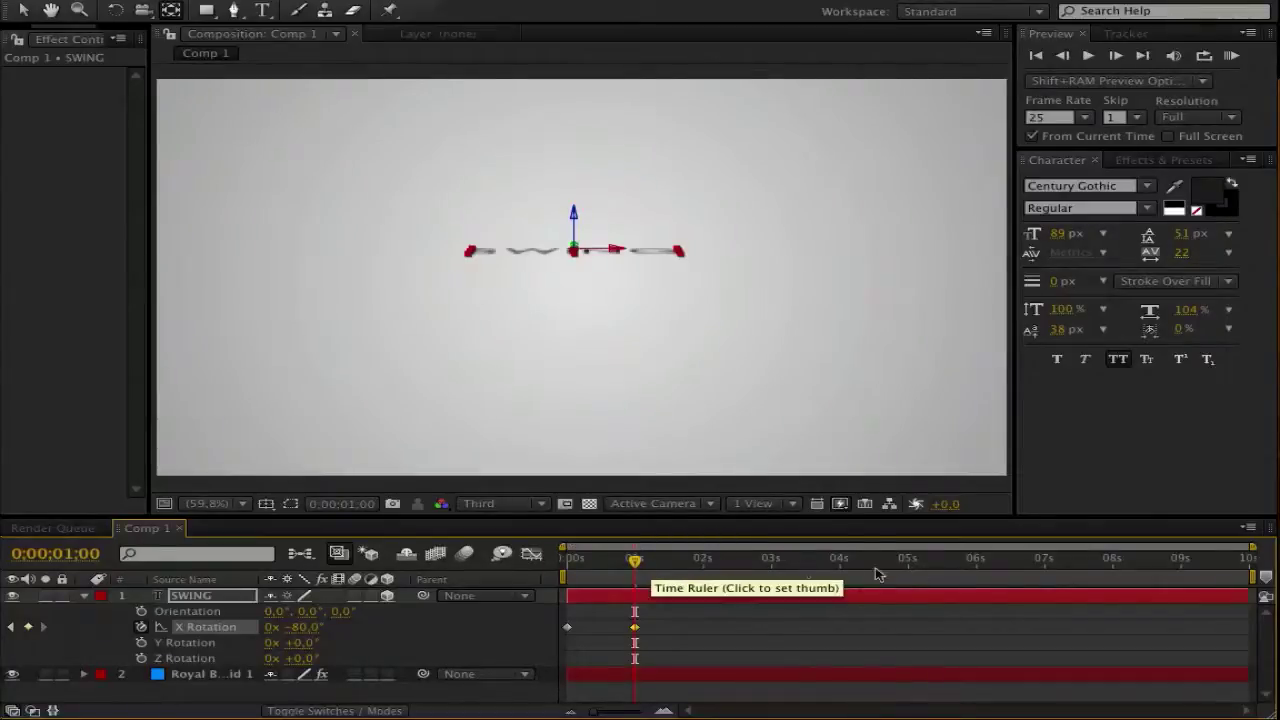
Key X Rotation at 70° at 2 s, -60° at 3 s, and 0° at 9 s
{"action": "left_click", "coordinate": [703, 562]}
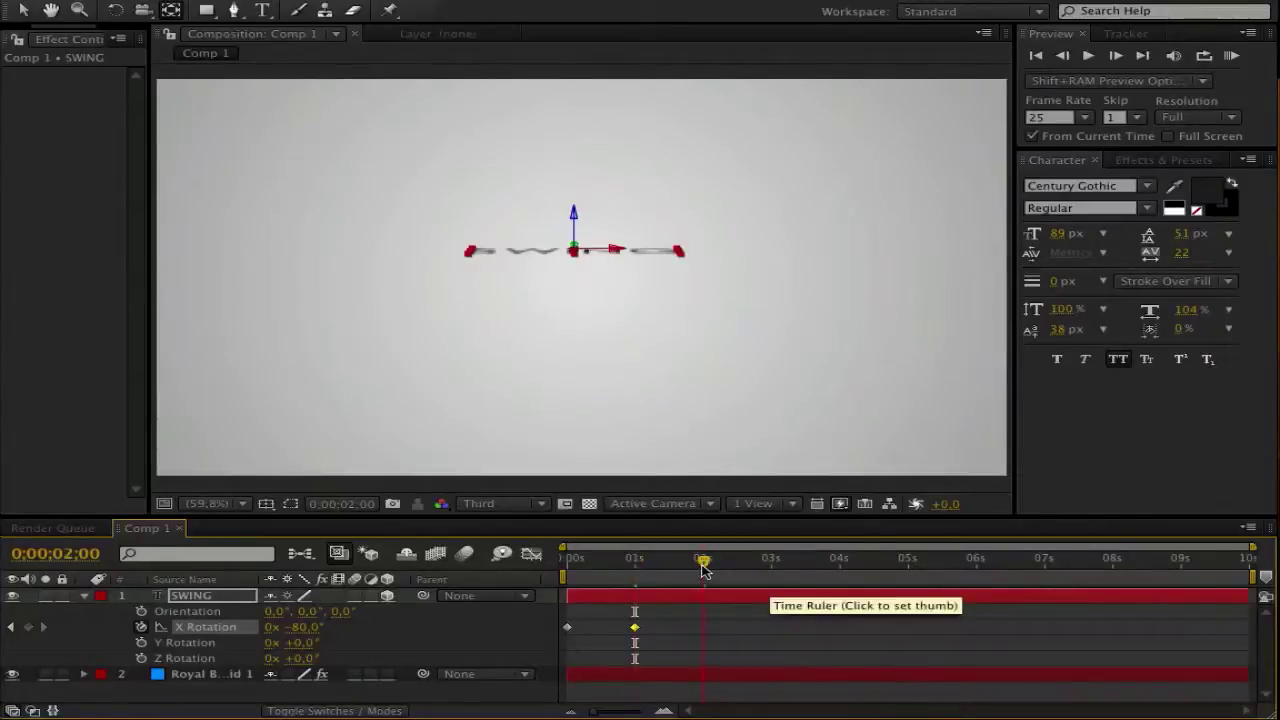
{"action": "left_click", "coordinate": [303, 627]}
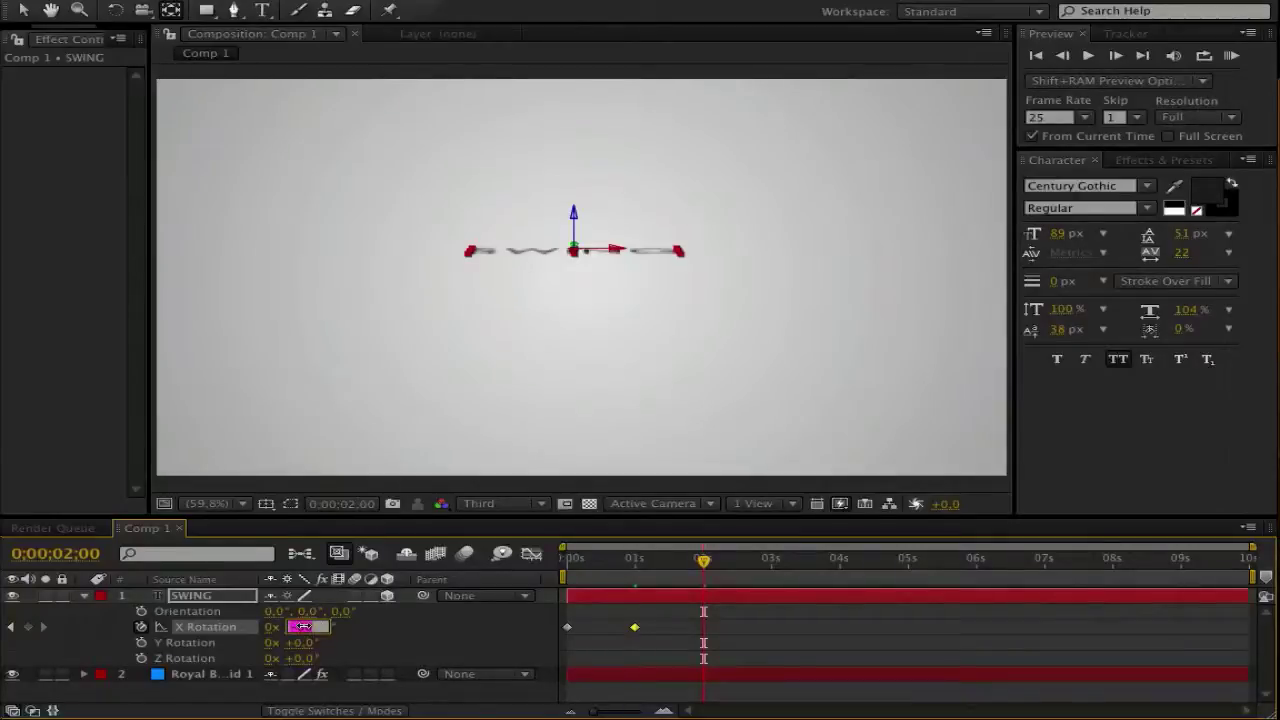
{"action": "key", "text": "Return"}
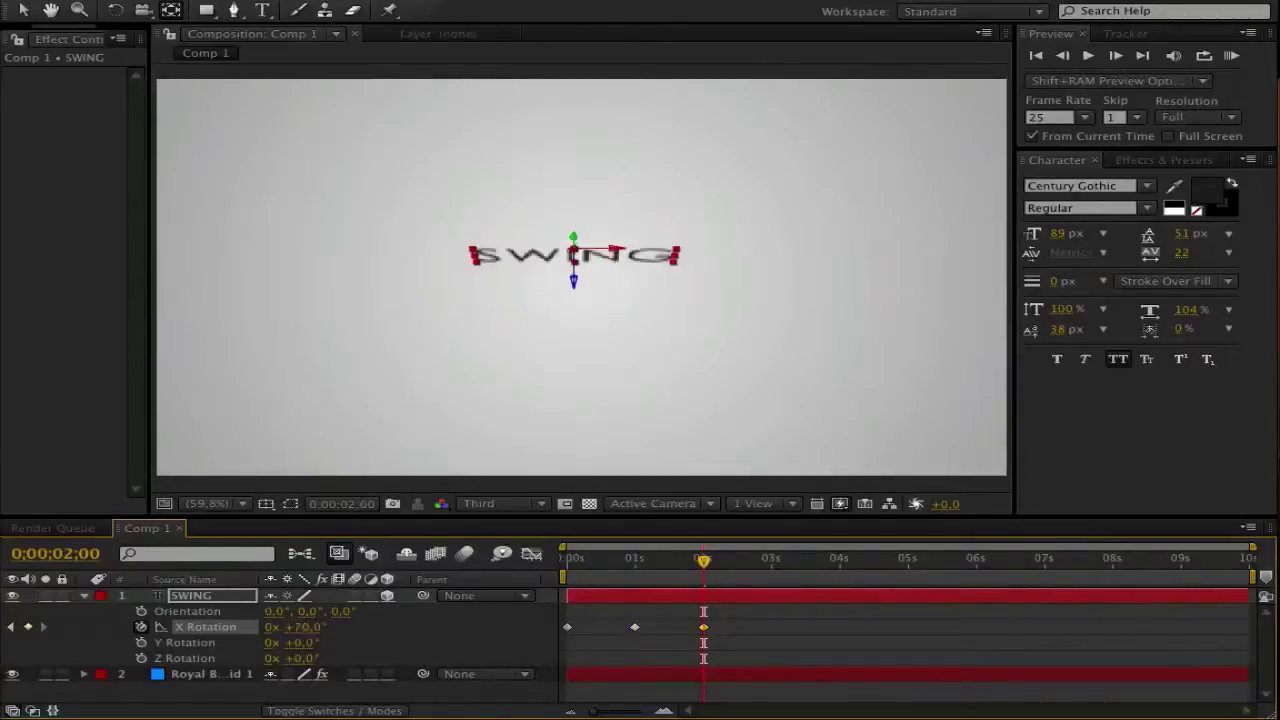
{"action": "left_click", "coordinate": [771, 558]}
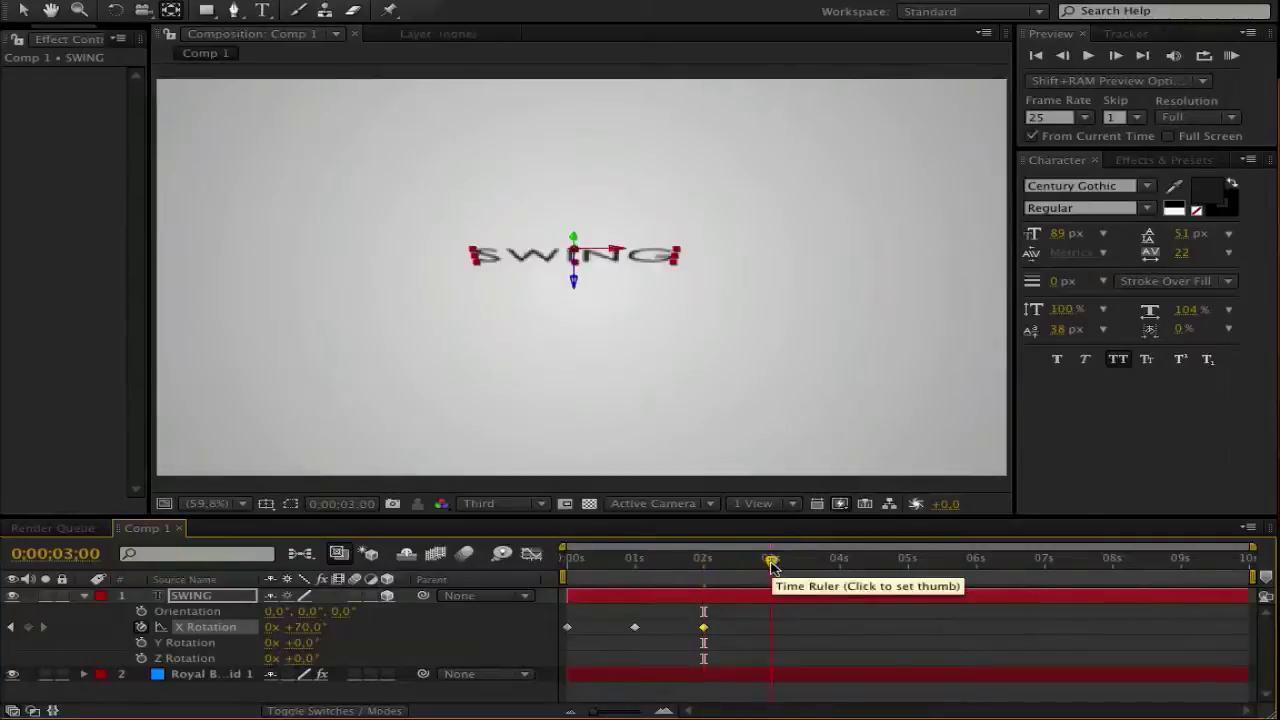
{"action": "left_click", "coordinate": [310, 627]}
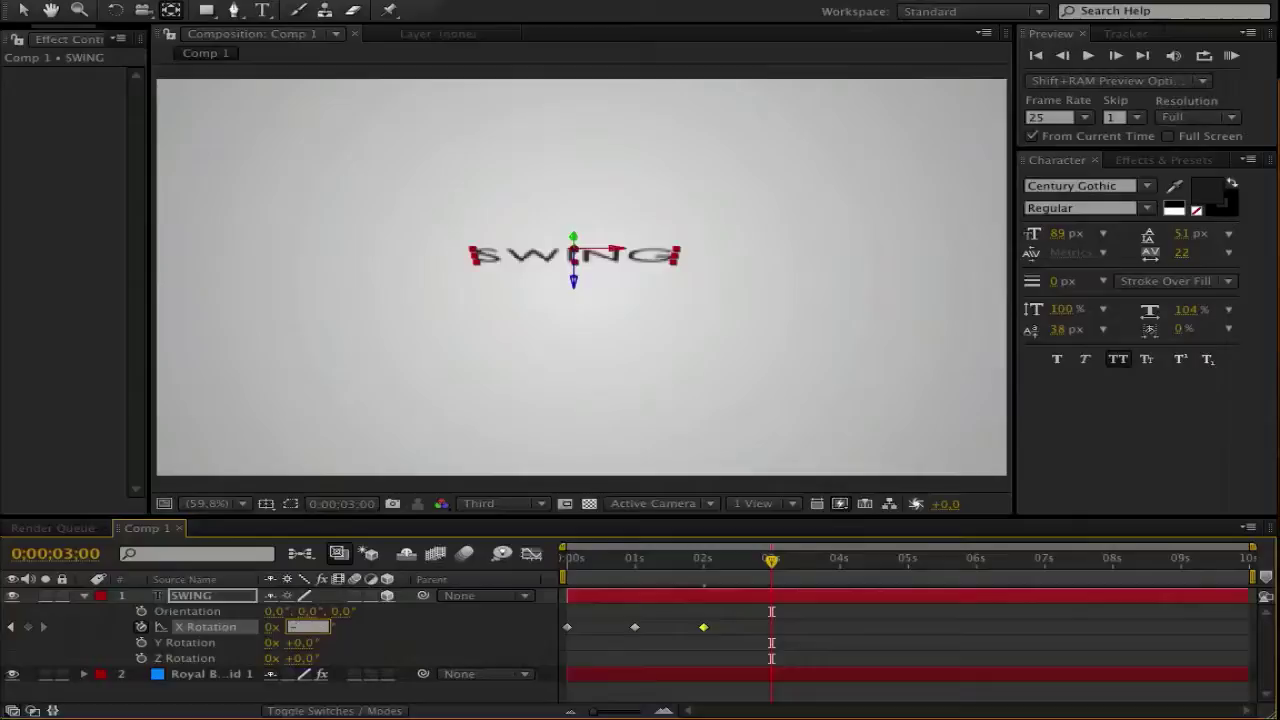
{"action": "key", "text": "Return"}
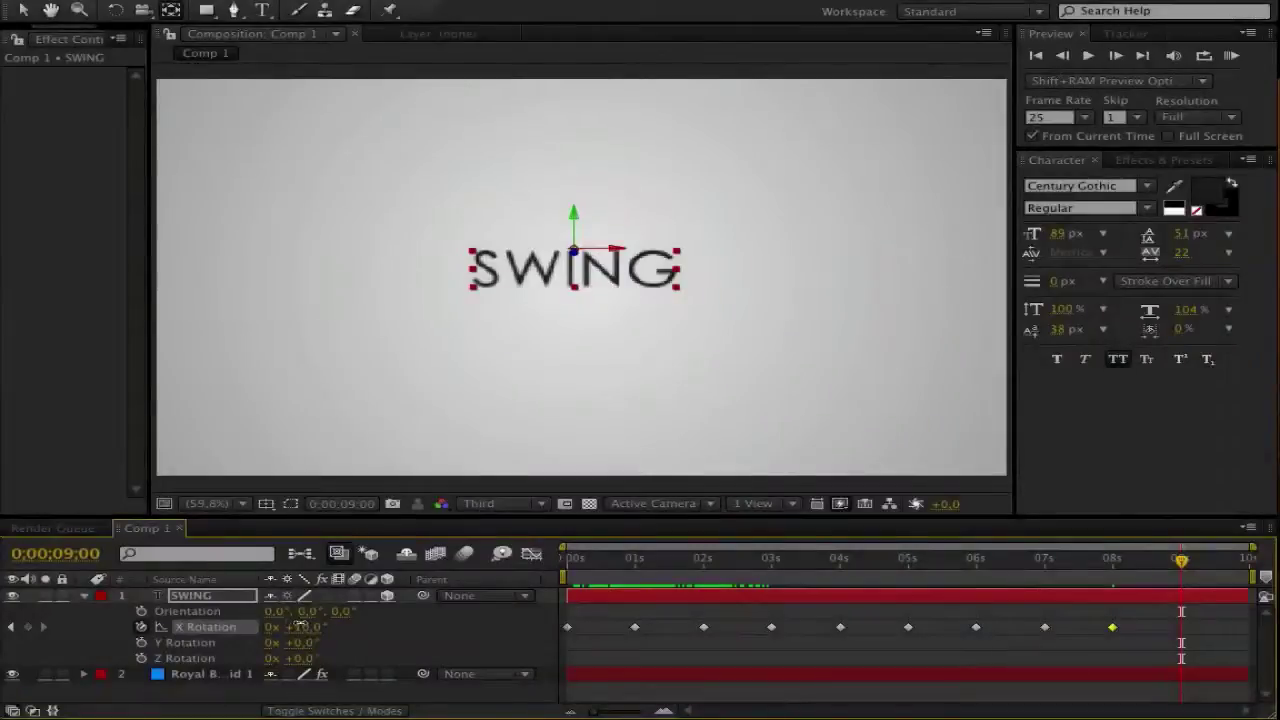
{"action": "left_click", "coordinate": [298, 626]}
{"action": "key", "text": "Return"}
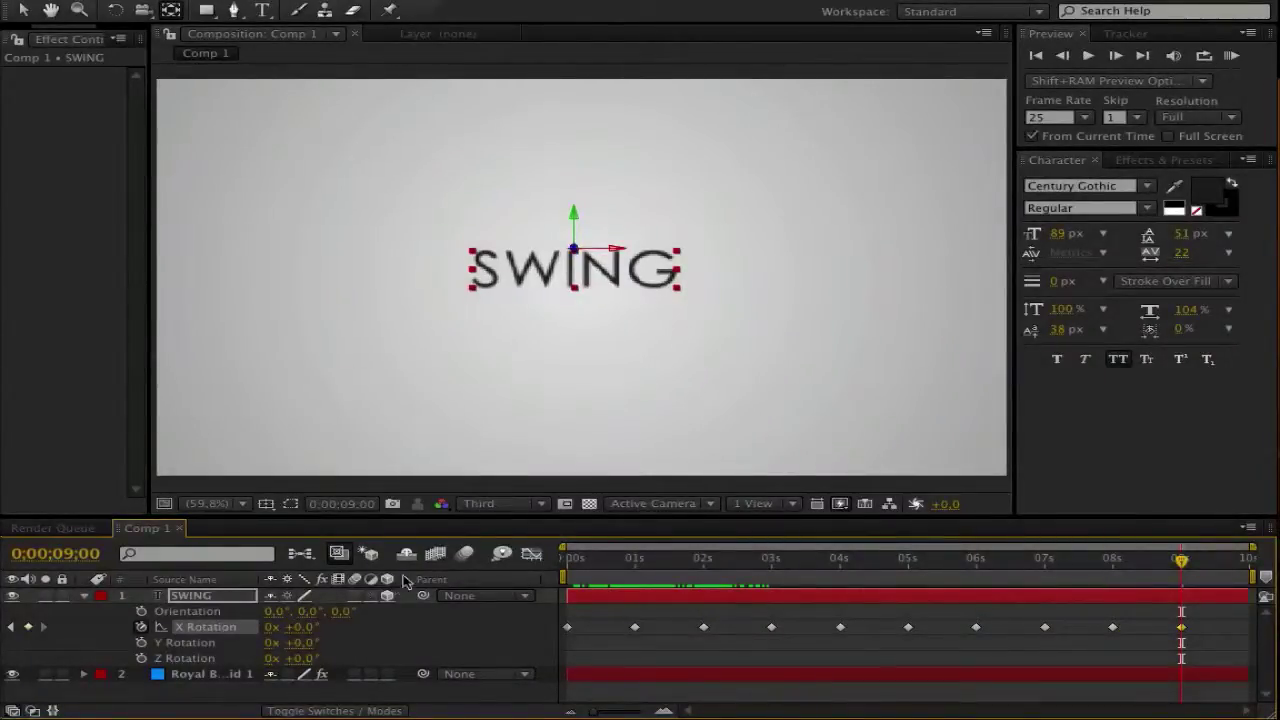
Keep the viewer resolution at Third and play a RAM preview of the swing
{"action": "left_click", "coordinate": [487, 506]}
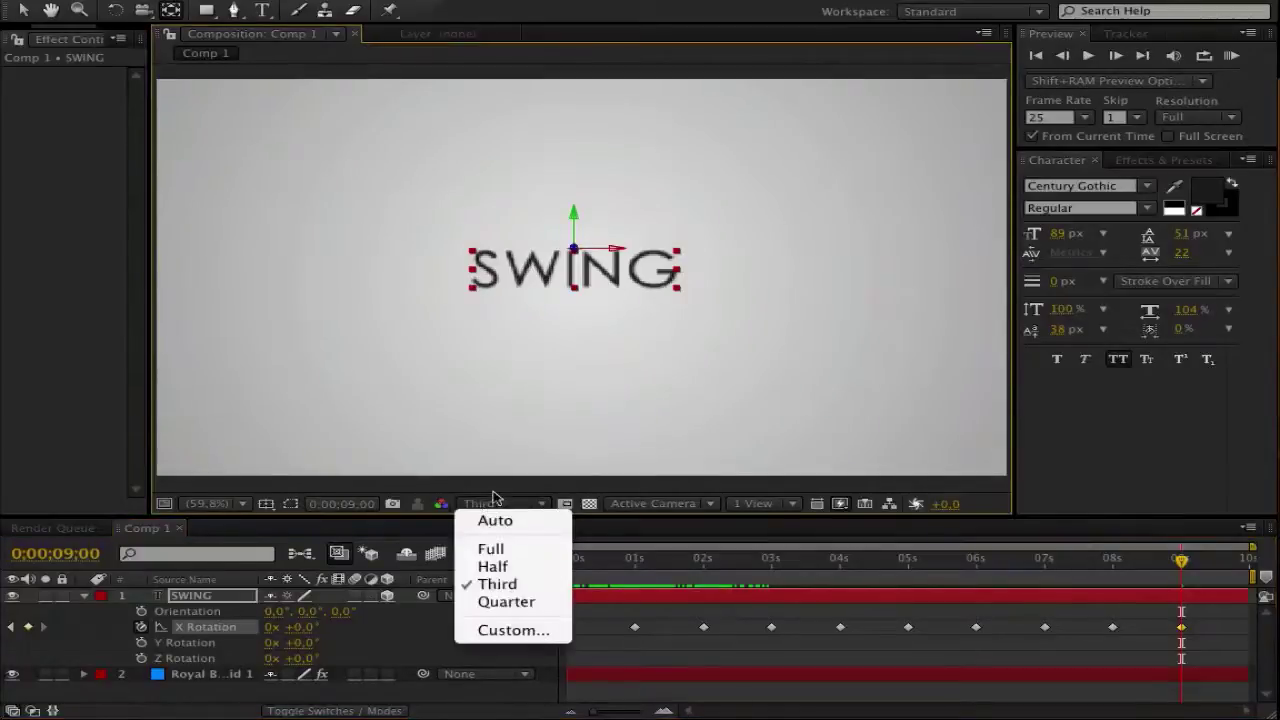
{"action": "left_click", "coordinate": [494, 507]}
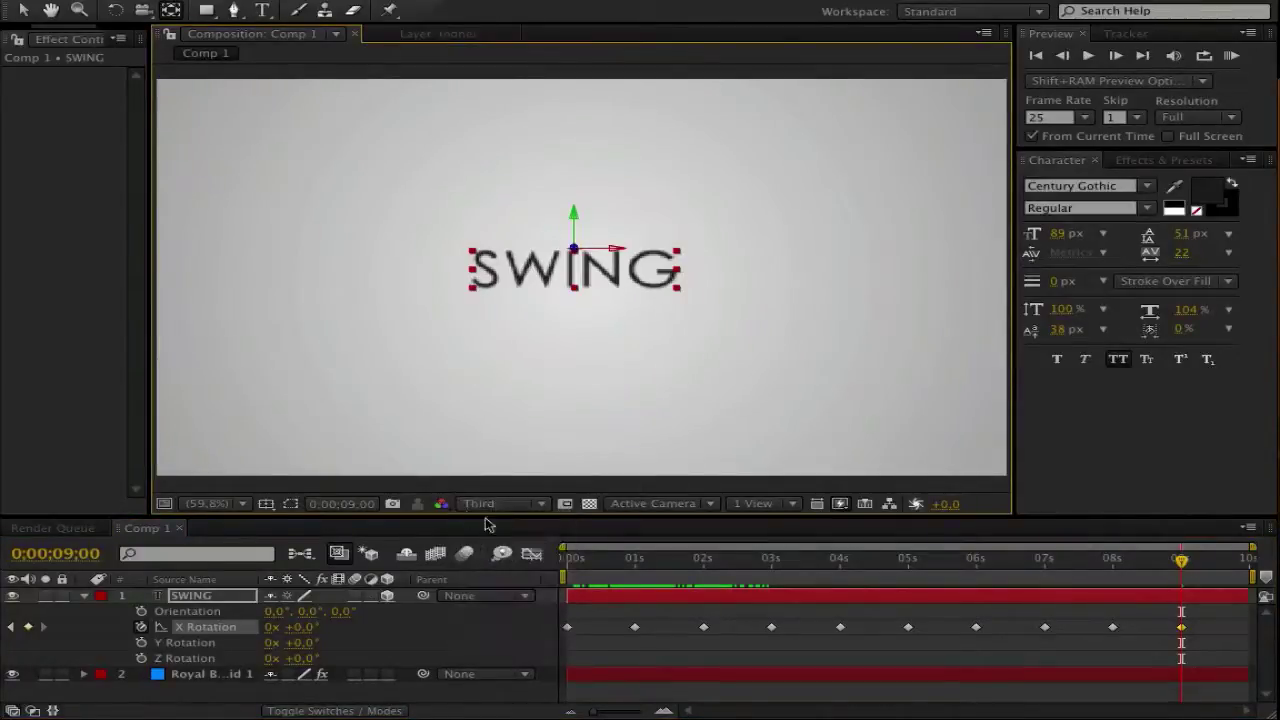
{"action": "left_click", "coordinate": [1231, 56]}
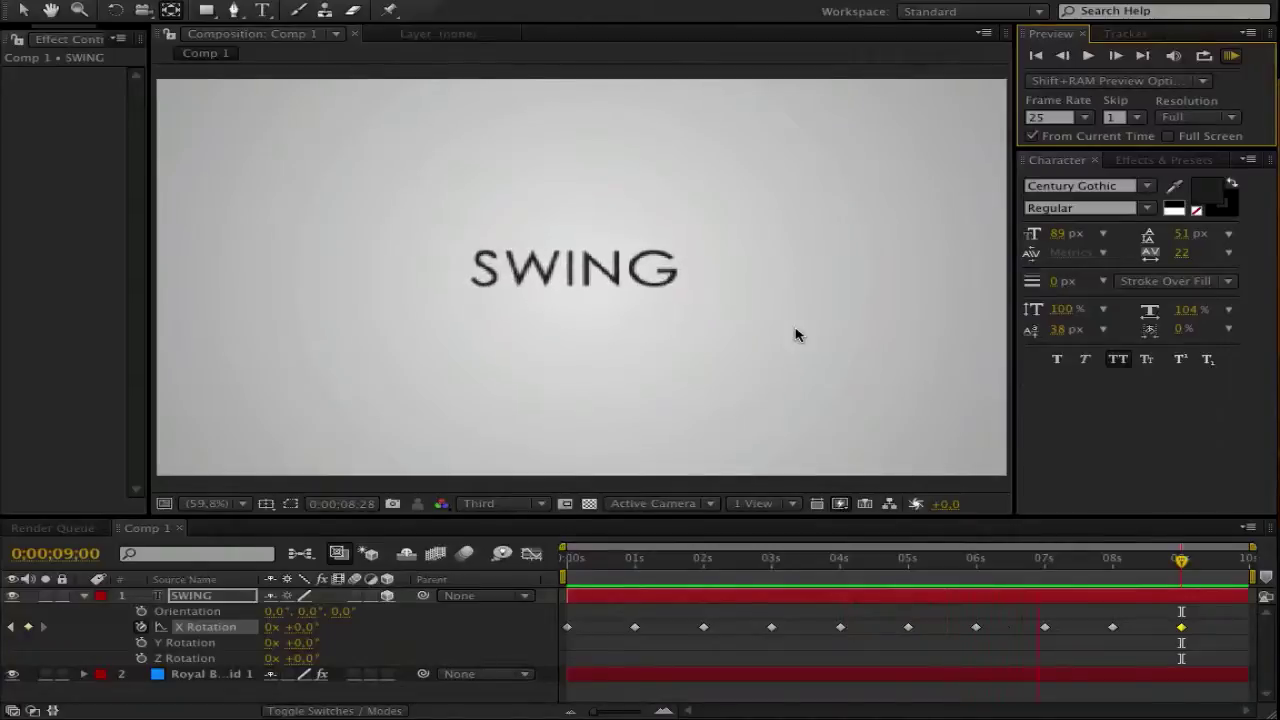
Apply Easy Ease to all ten X Rotation keyframes and RAM-preview the result
{"action": "left_click", "coordinate": [1183, 690]}
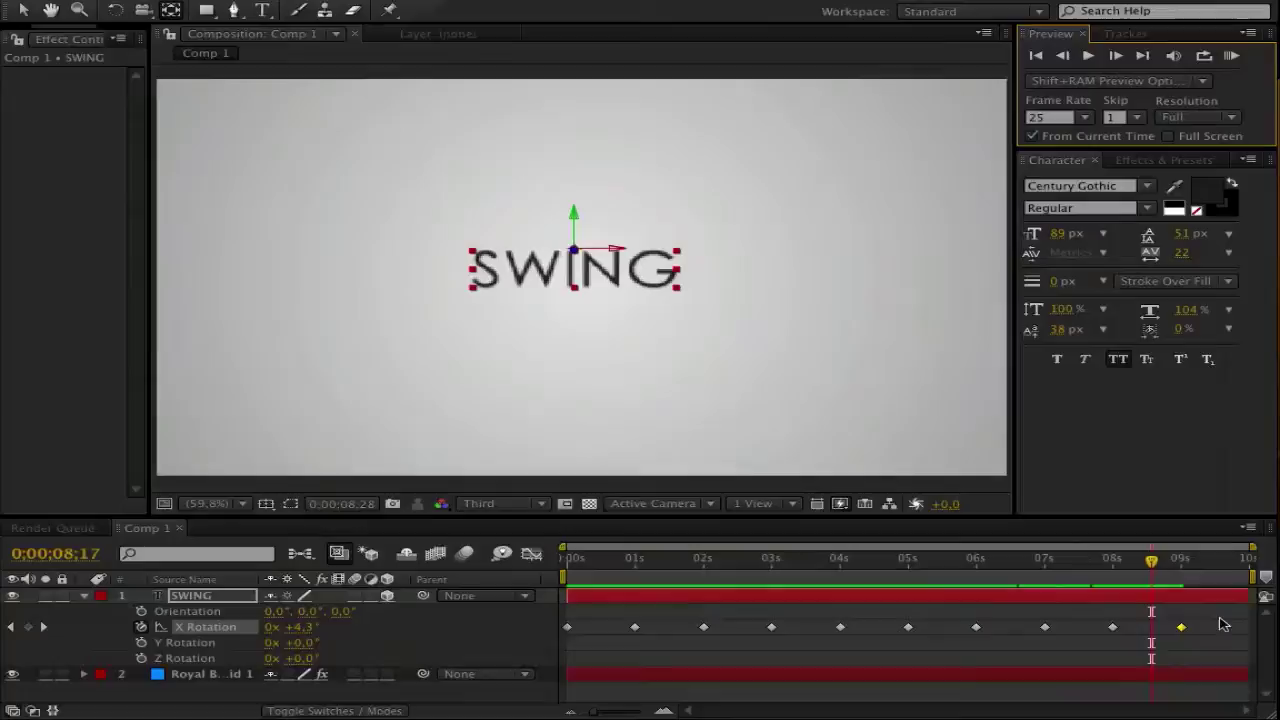
{"action": "left_click_drag", "start_coordinate": [1226, 614], "coordinate": [514, 643]}
{"action": "right_click", "coordinate": [635, 632]}
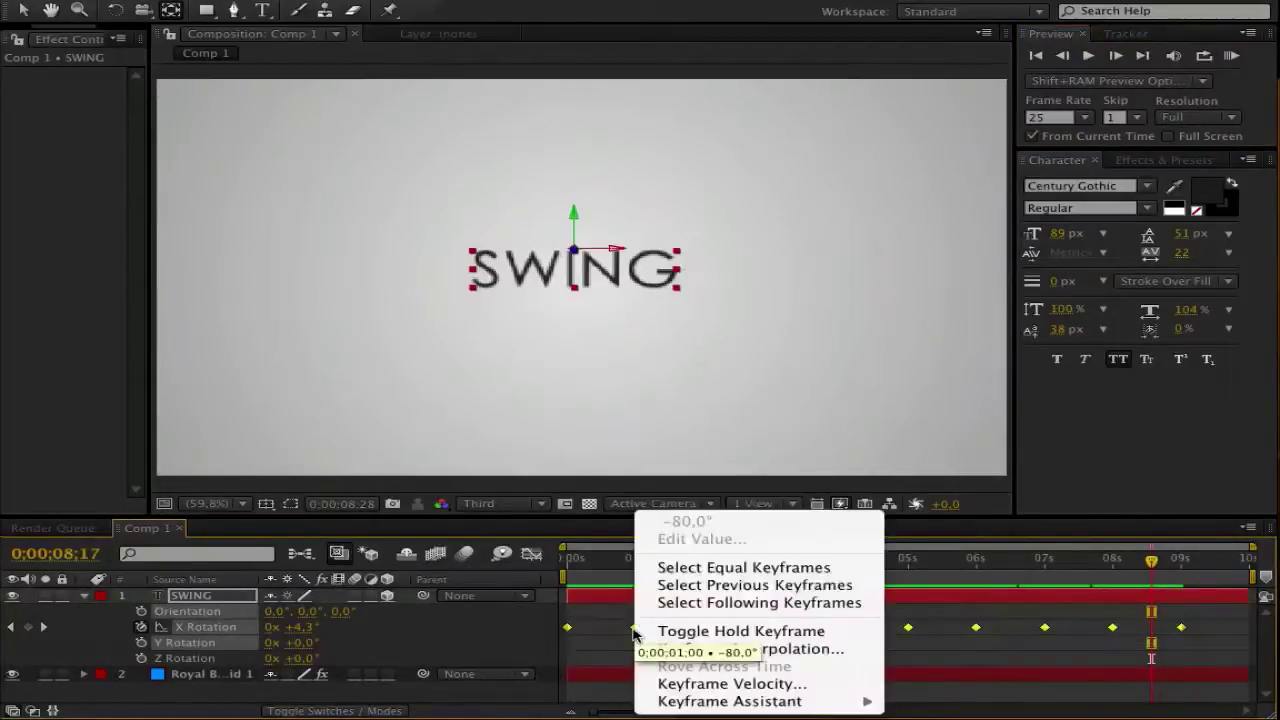
{"action": "mouse_move", "coordinate": [692, 706]}
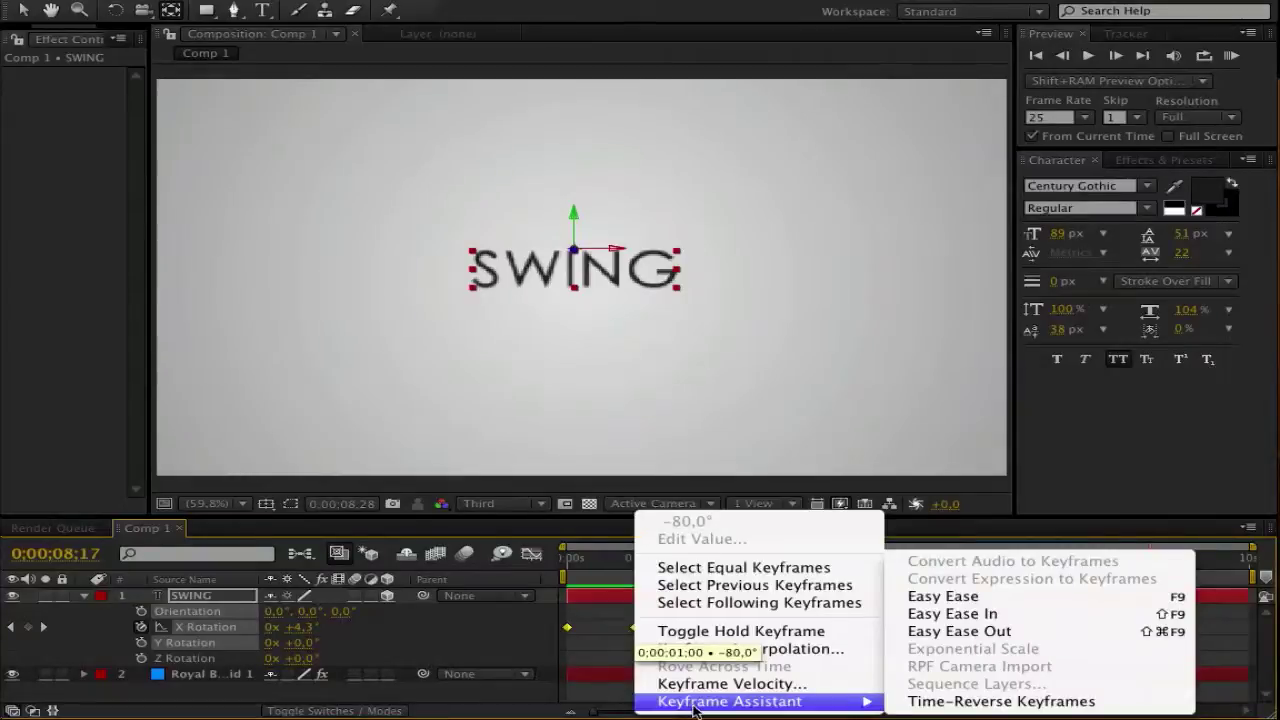
{"action": "left_click", "coordinate": [940, 597]}
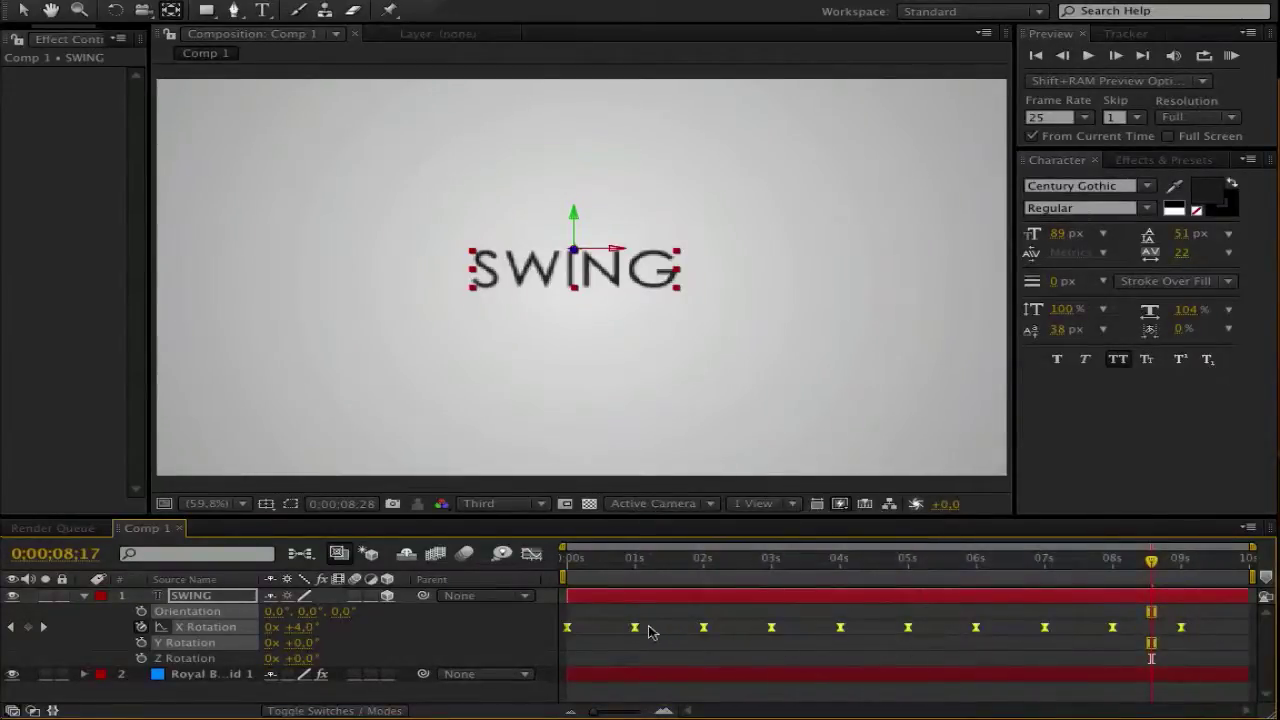
{"action": "left_click", "coordinate": [1231, 56]}
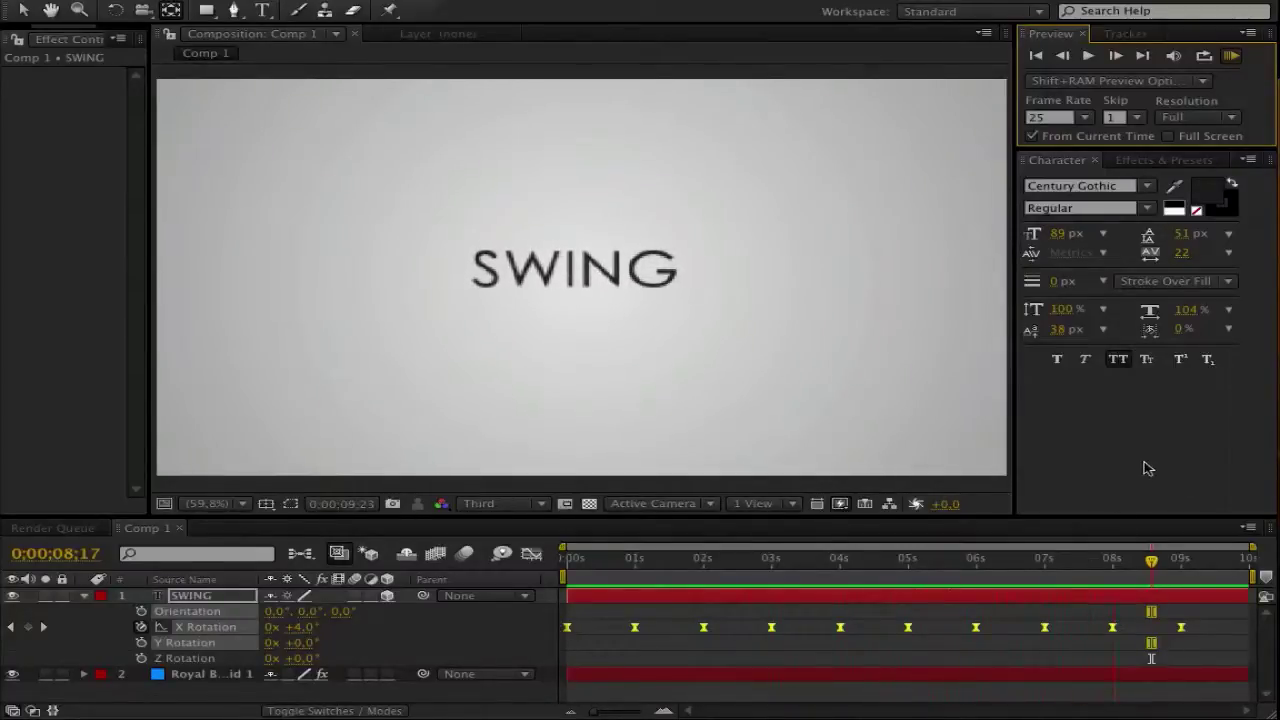
Pull the 1 s to 4 s X Rotation keyframes progressively earlier
{"action": "key", "text": "space"}
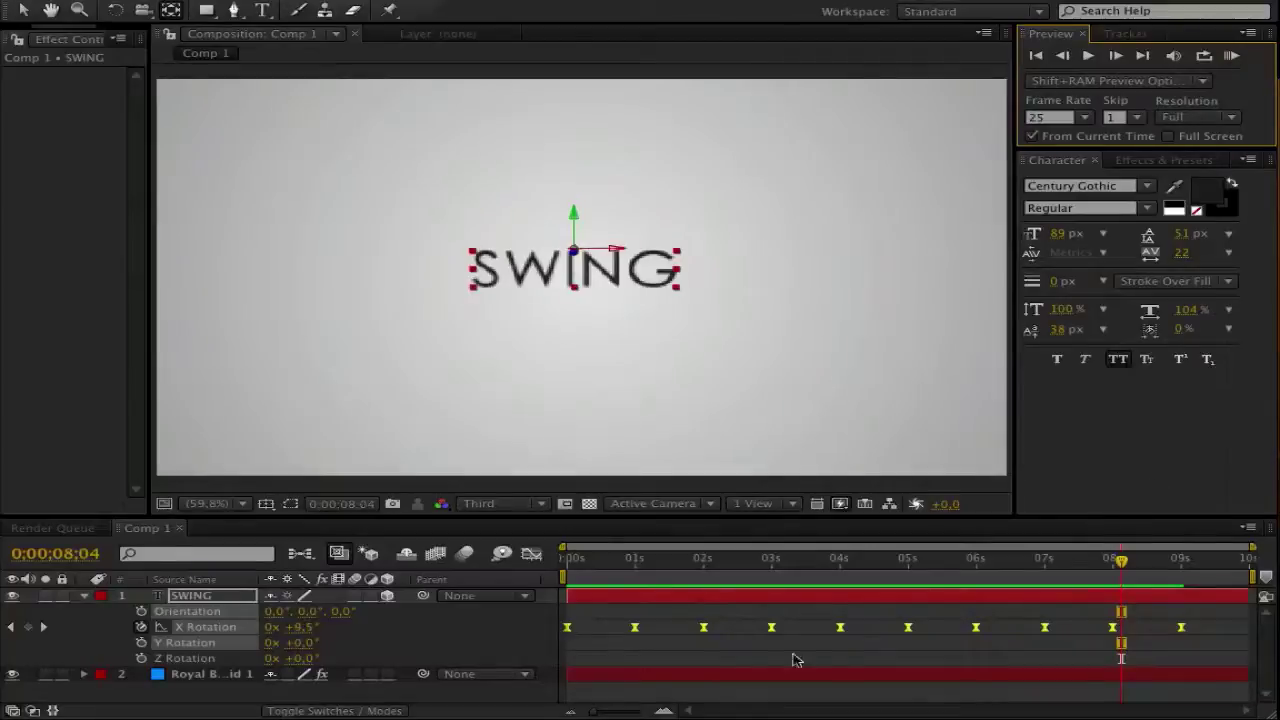
{"action": "left_click", "coordinate": [738, 668]}
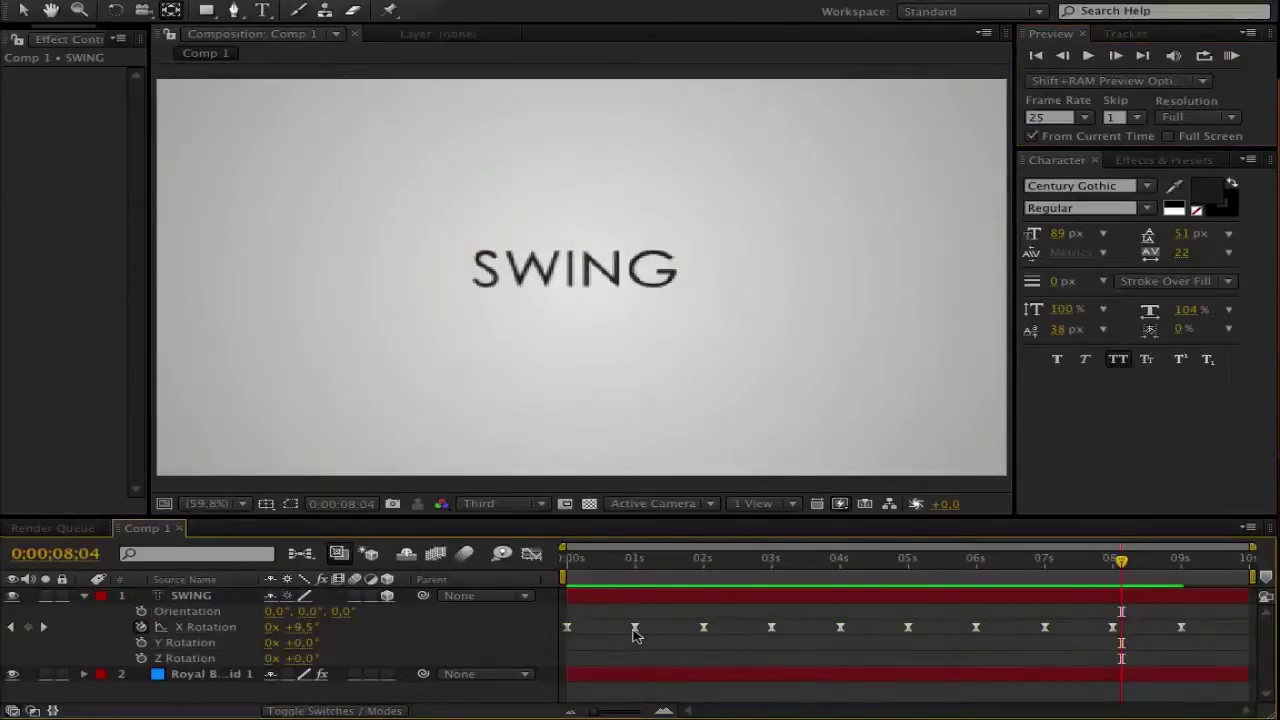
{"action": "left_click_drag", "start_coordinate": [634, 630], "coordinate": [608, 630]}
{"action": "left_click_drag", "start_coordinate": [703, 630], "coordinate": [656, 630]}
{"action": "left_click_drag", "start_coordinate": [771, 630], "coordinate": [706, 630]}
{"action": "left_click_drag", "start_coordinate": [841, 630], "coordinate": [748, 630]}
Pull the 5 s to 9 s keyframes earlier and end the work area near 7 s
{"action": "left_click_drag", "start_coordinate": [908, 630], "coordinate": [786, 630]}
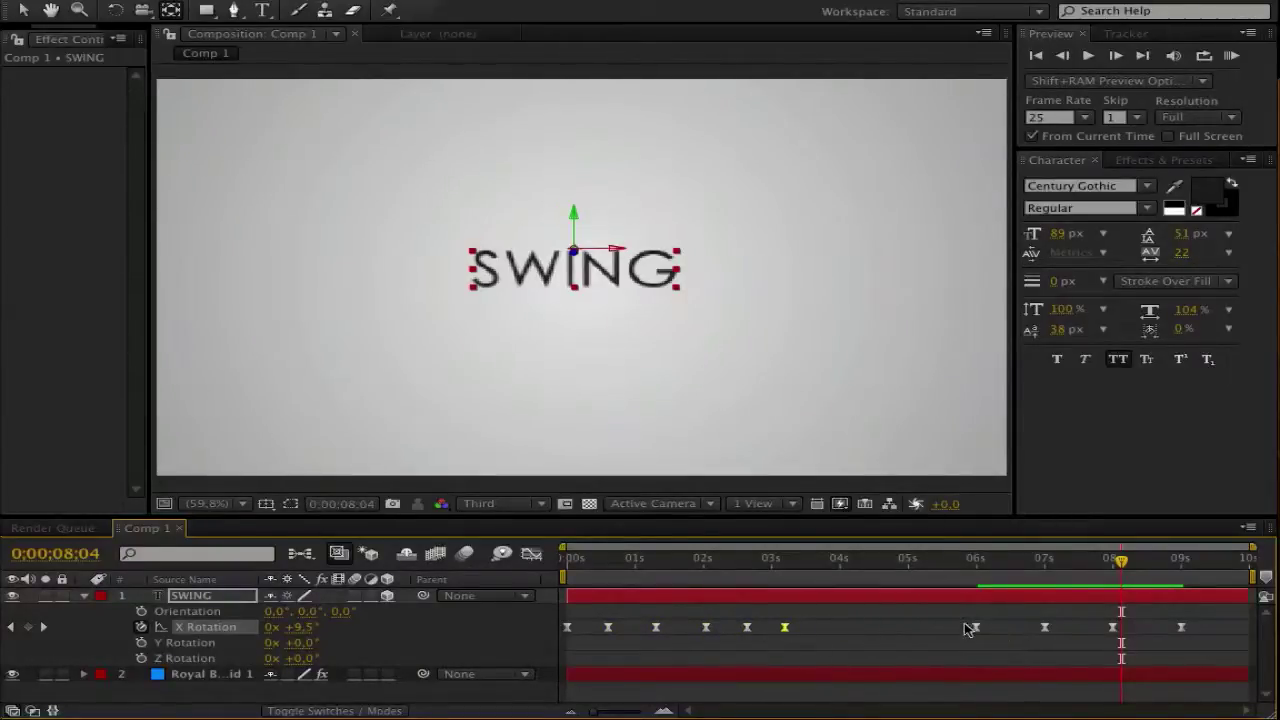
{"action": "left_click_drag", "start_coordinate": [976, 632], "coordinate": [836, 630]}
{"action": "left_click_drag", "start_coordinate": [1045, 630], "coordinate": [999, 630]}
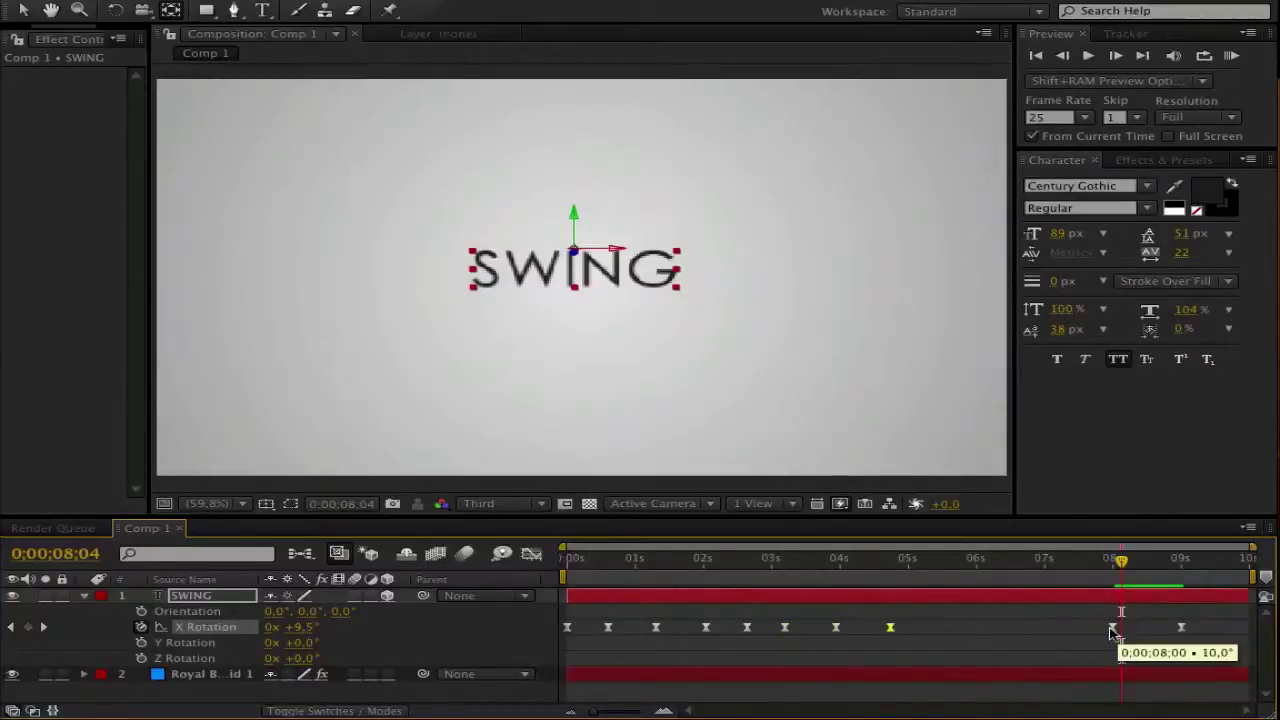
{"action": "left_click_drag", "start_coordinate": [1113, 627], "coordinate": [948, 636]}
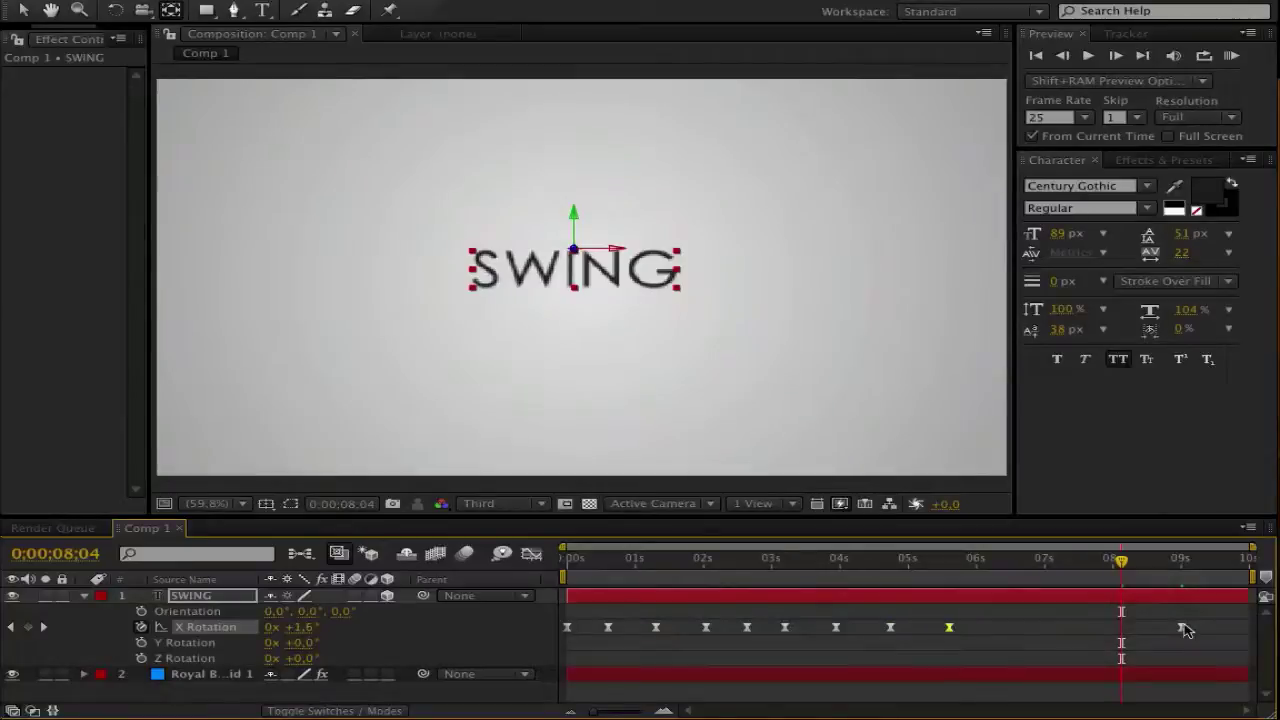
{"action": "left_click_drag", "start_coordinate": [1181, 627], "coordinate": [983, 627]}
{"action": "left_click_drag", "start_coordinate": [1121, 562], "coordinate": [1013, 590]}
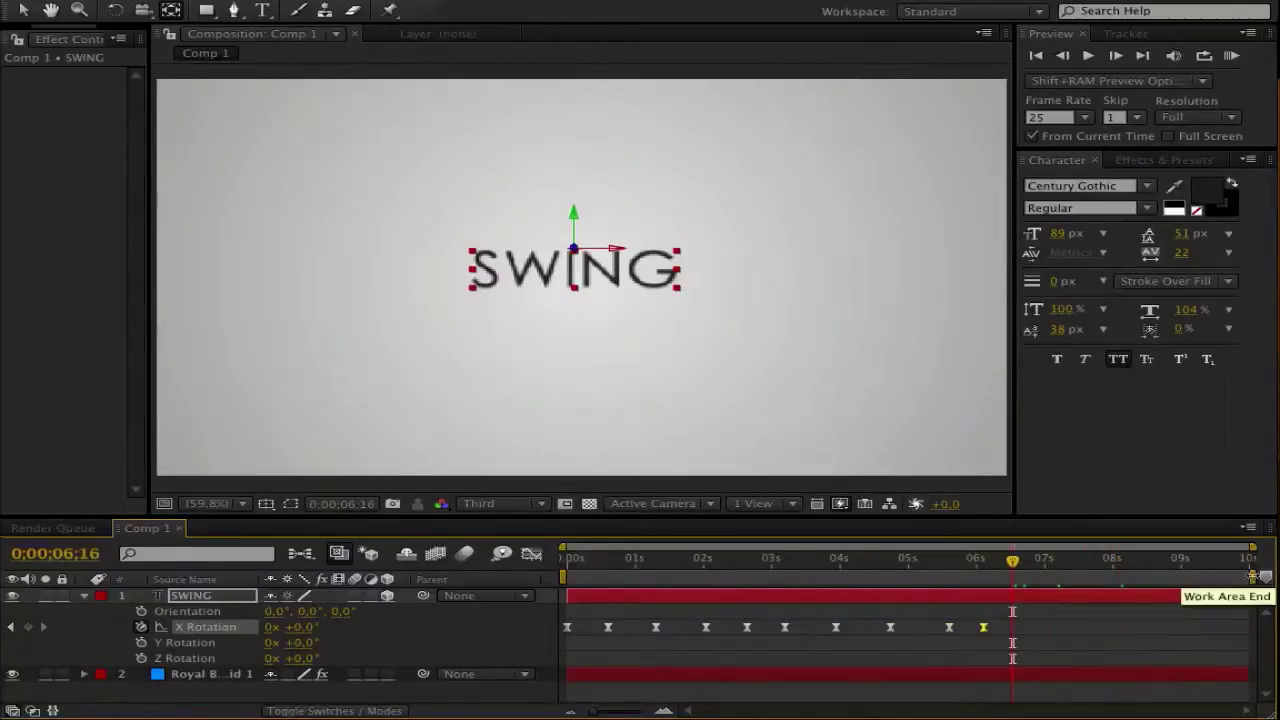
{"action": "left_click_drag", "start_coordinate": [1251, 578], "coordinate": [1047, 578]}
{"action": "left_click", "coordinate": [1231, 56]}
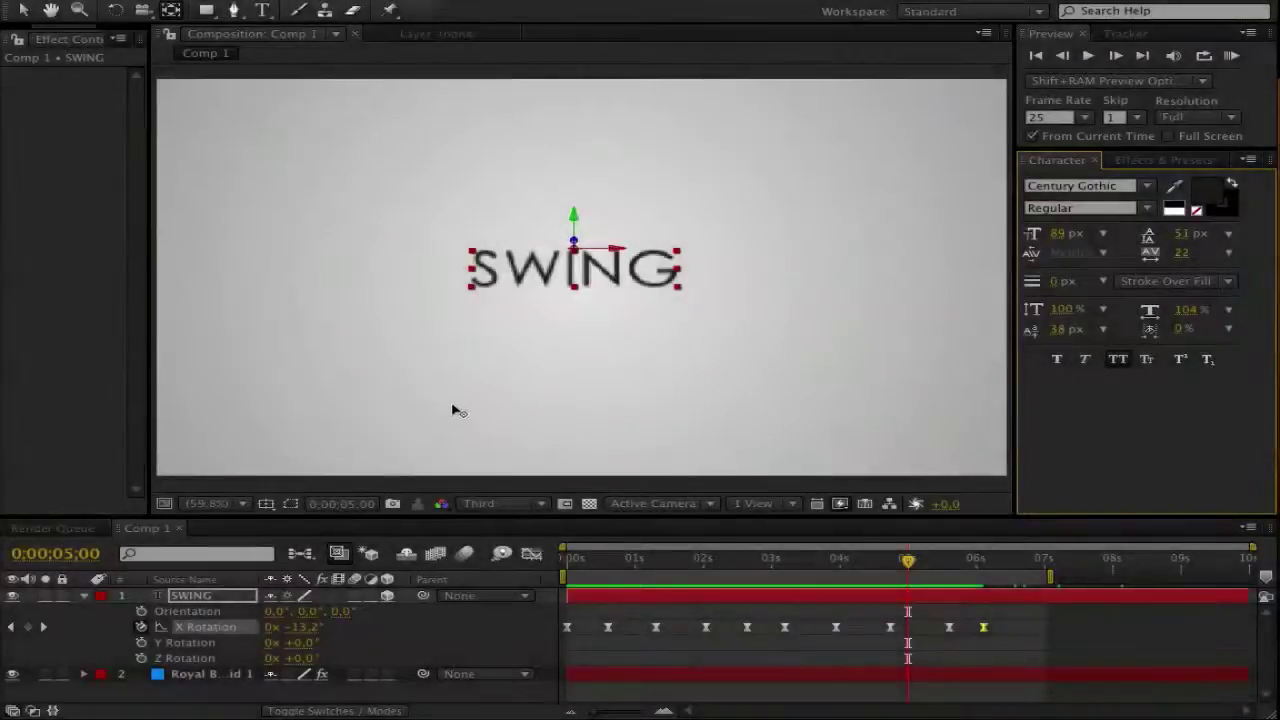
Twist SWING with Y Rotation at -22.0° and Z Rotation at +2.0°
{"action": "left_click_drag", "start_coordinate": [305, 650], "coordinate": [415, 647]}
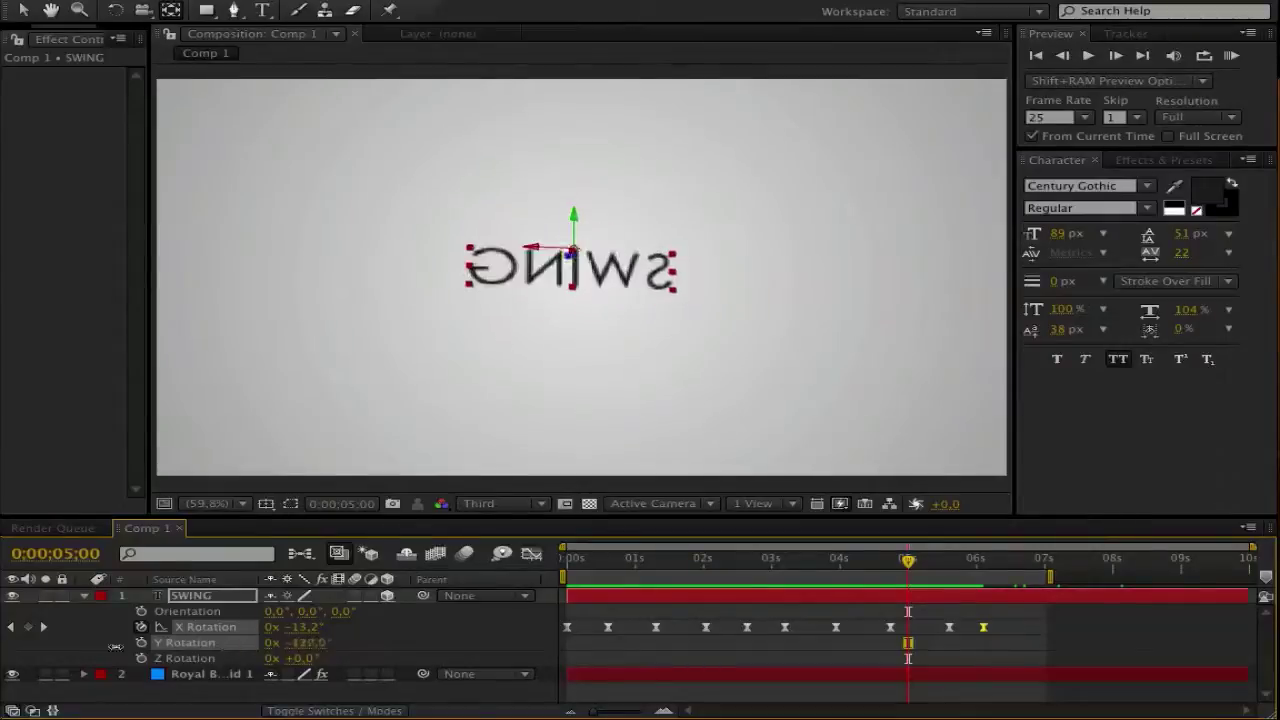
{"action": "left_click_drag", "start_coordinate": [116, 647], "coordinate": [463, 635]}
{"action": "left_click_drag", "start_coordinate": [163, 658], "coordinate": [318, 661]}
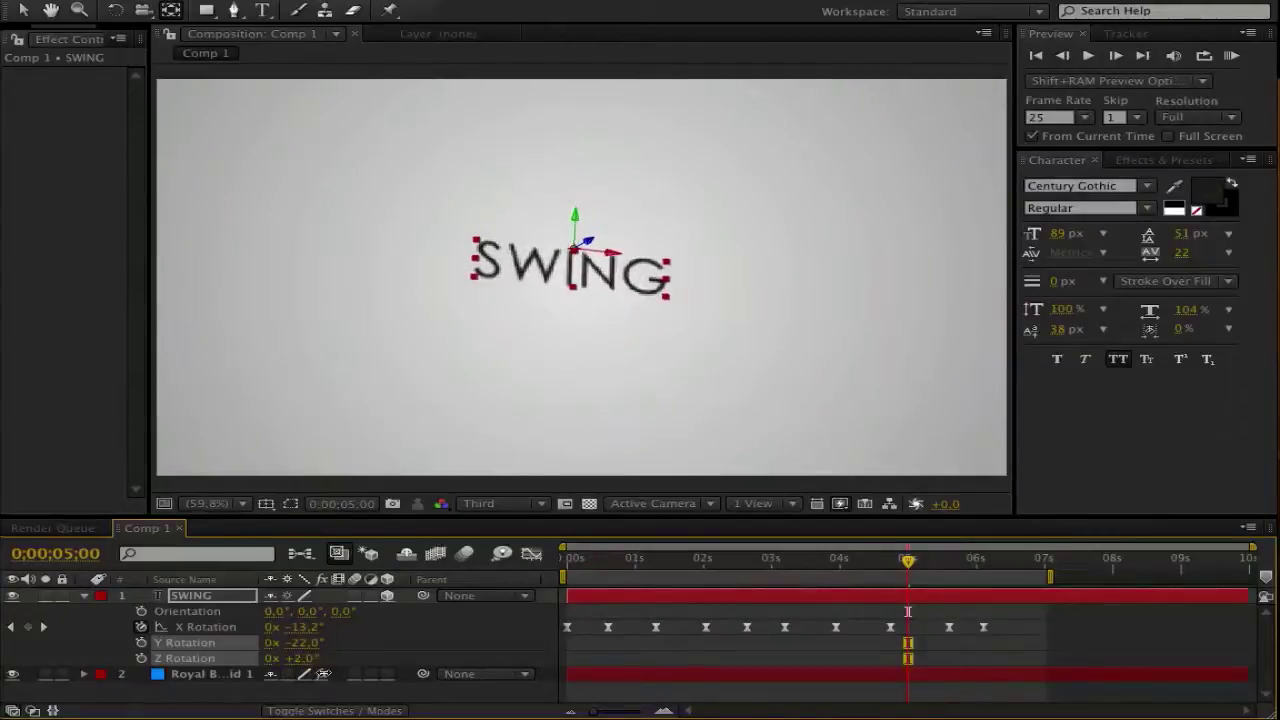
{"action": "left_click", "coordinate": [377, 656]}
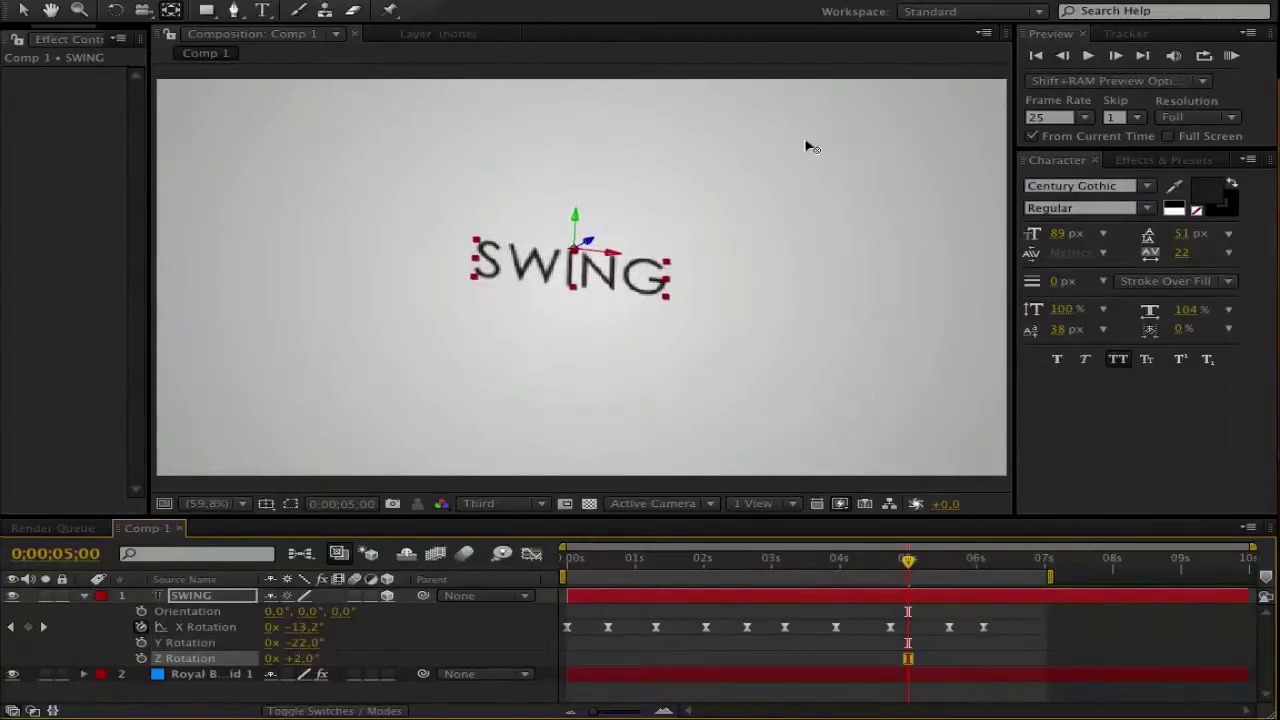